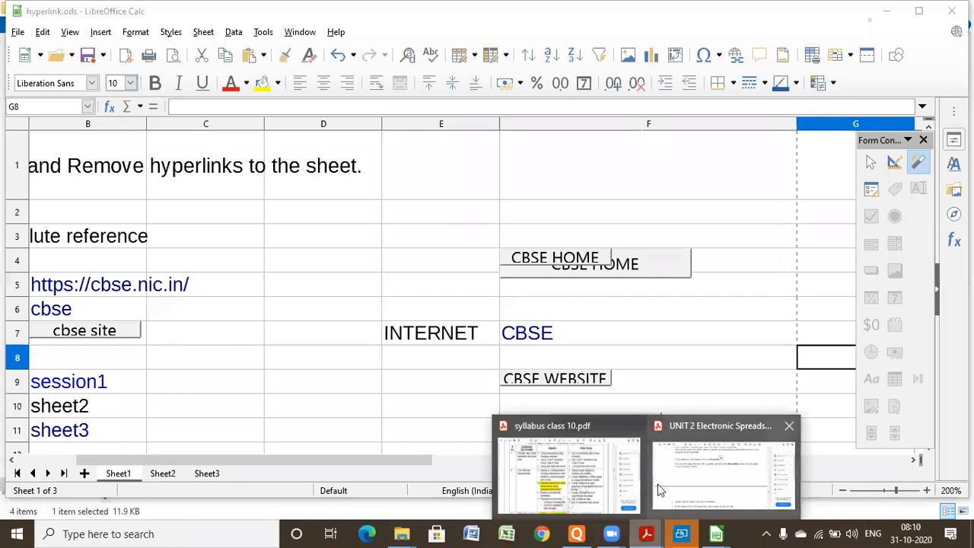
- Check the hyperlink topics in the Unit 2 table of syllabus class 10.pdf and return to the hyperlink.ods spreadsheet
{"action": "left_click", "coordinate": [593, 491]}
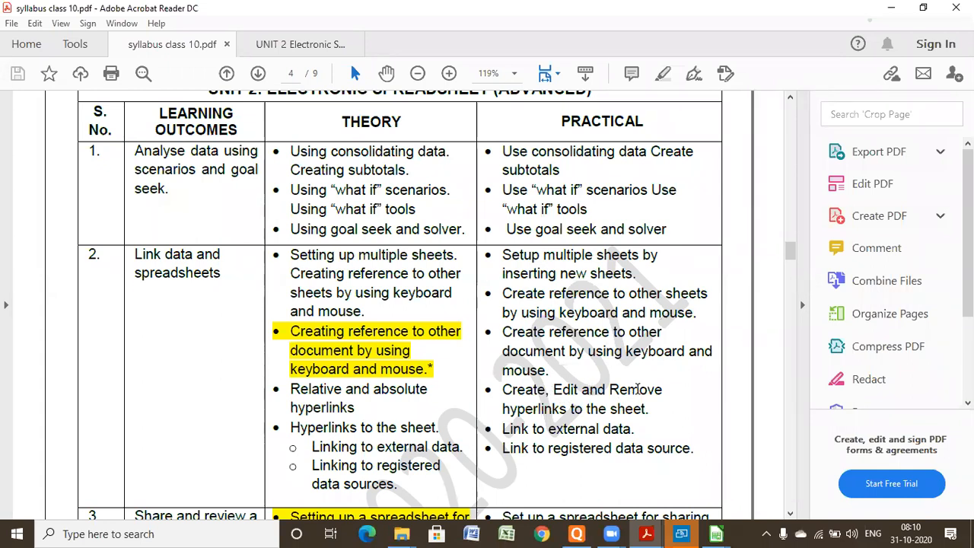
{"action": "left_click", "coordinate": [891, 8]}
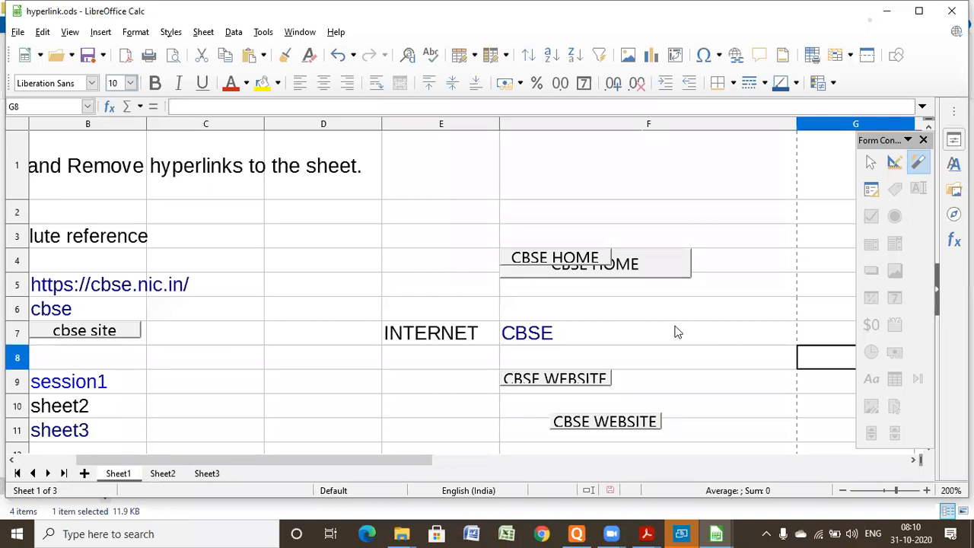
{"action": "left_click", "coordinate": [406, 258]}
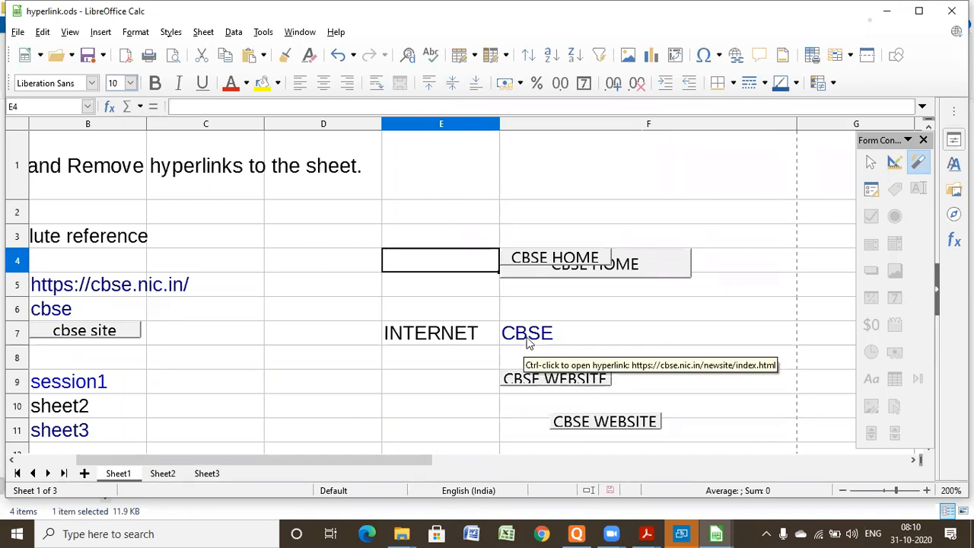
{"action": "left_click_drag", "start_coordinate": [529, 343], "coordinate": [530, 387]}
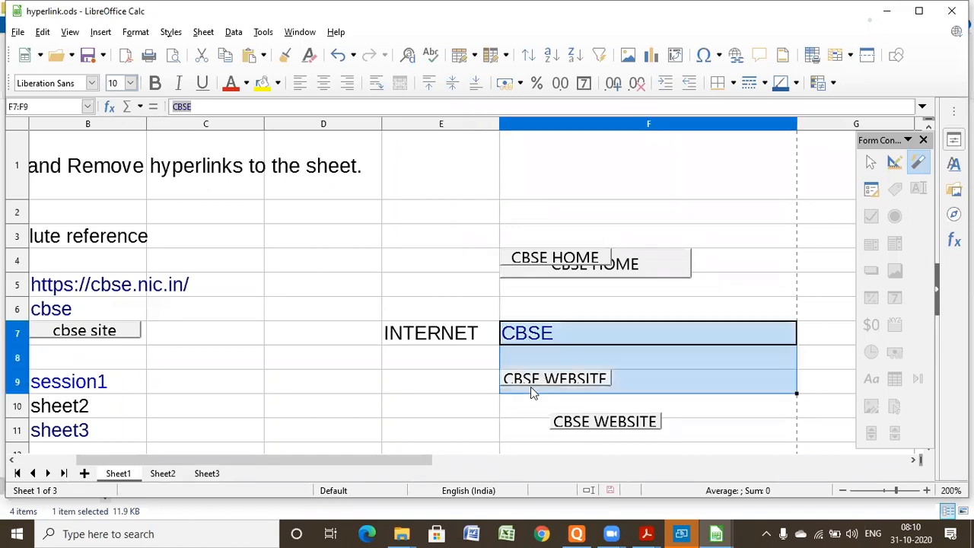
{"action": "left_click", "coordinate": [450, 389]}
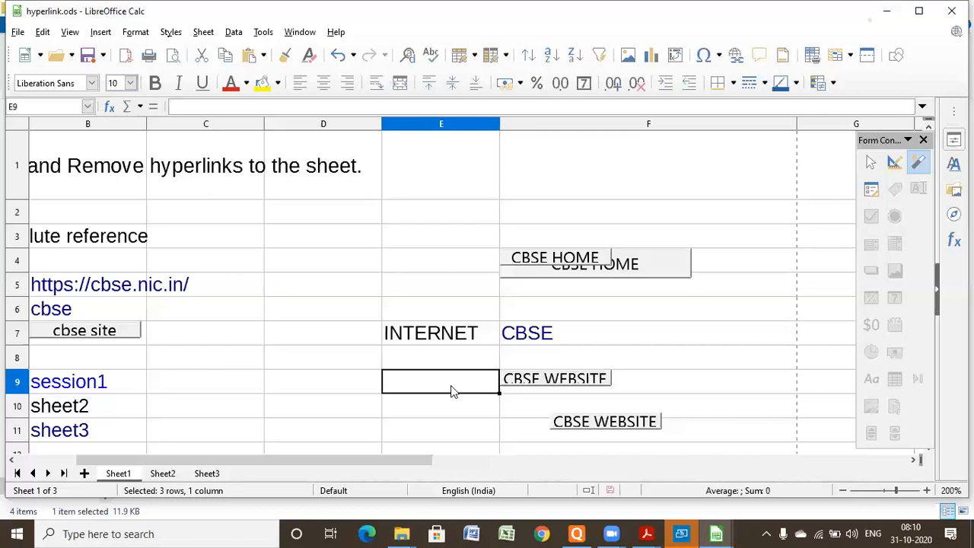
{"action": "left_click", "coordinate": [531, 381]}
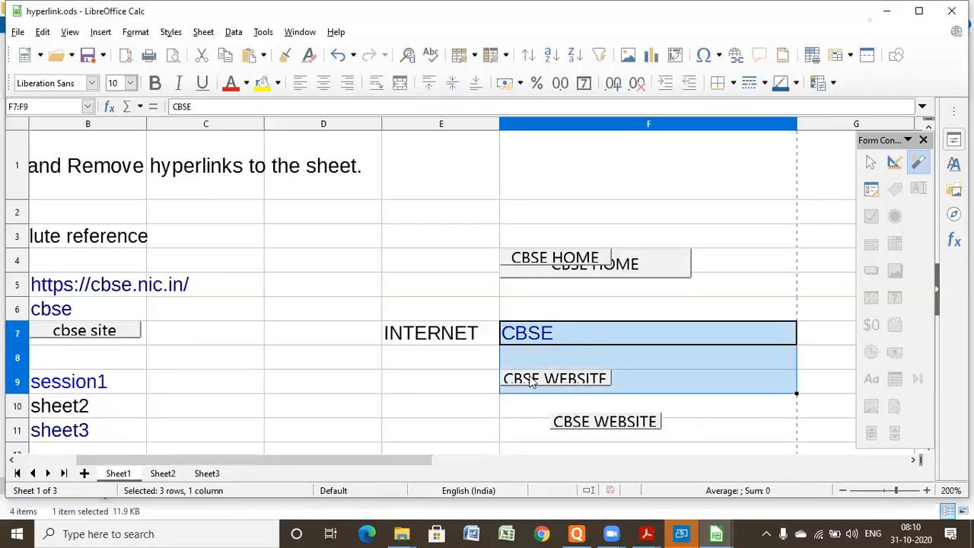
{"action": "left_click", "coordinate": [433, 393]}
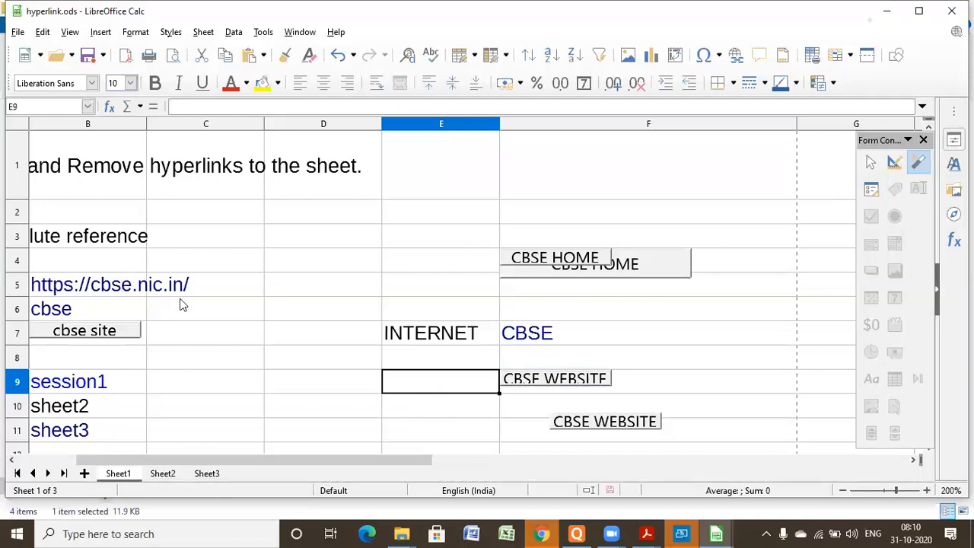
- Switch to Chrome and open the CBSE Website page from the cbse.nic.in home page
{"action": "left_click", "coordinate": [535, 526]}
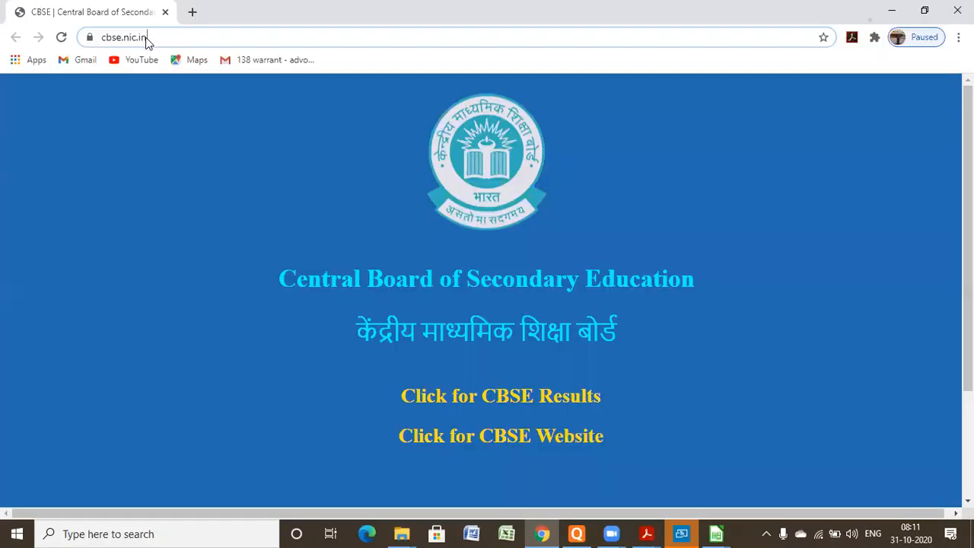
{"action": "left_click", "coordinate": [148, 37]}
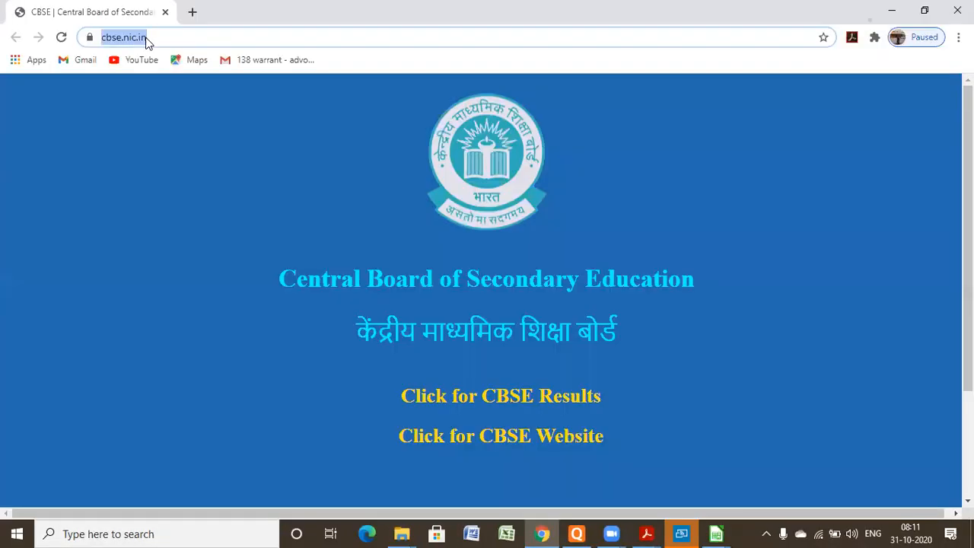
{"action": "left_click", "coordinate": [500, 444]}
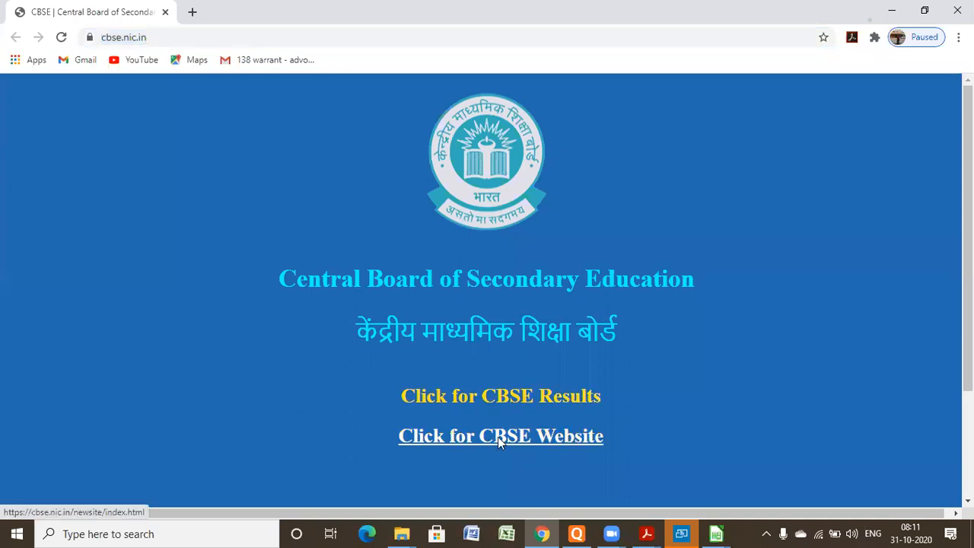
{"action": "left_click", "coordinate": [500, 438]}
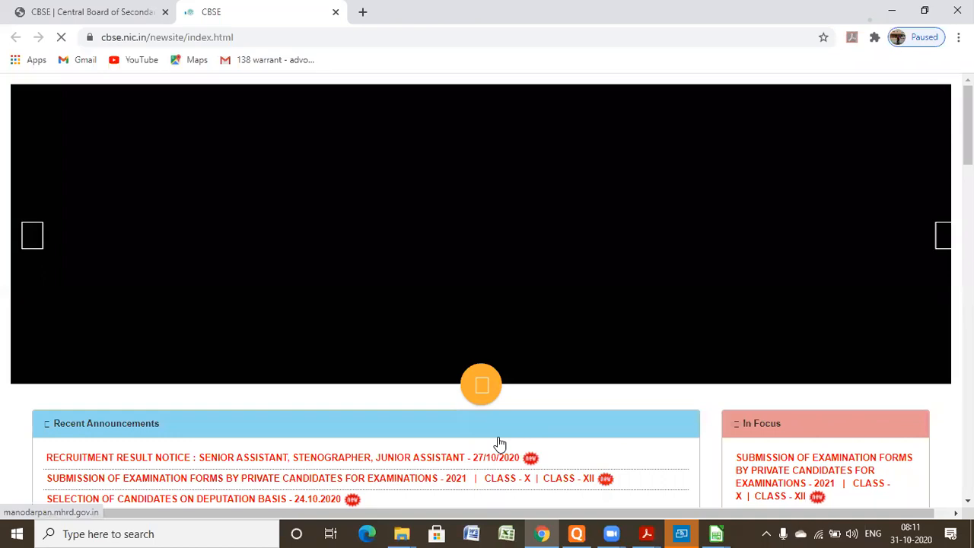
{"action": "left_click", "coordinate": [263, 41]}
{"action": "key", "text": "ctrl+c"}
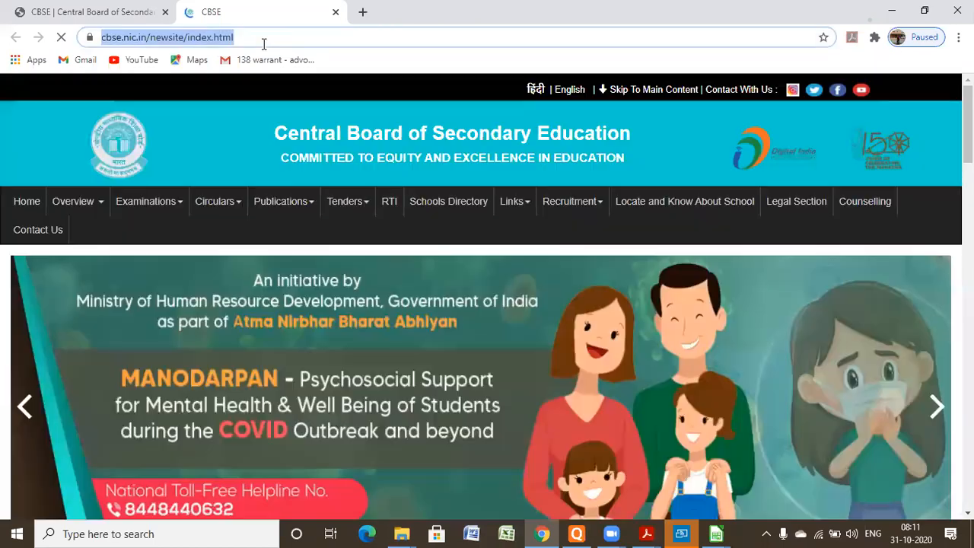
{"action": "left_click", "coordinate": [263, 42]}
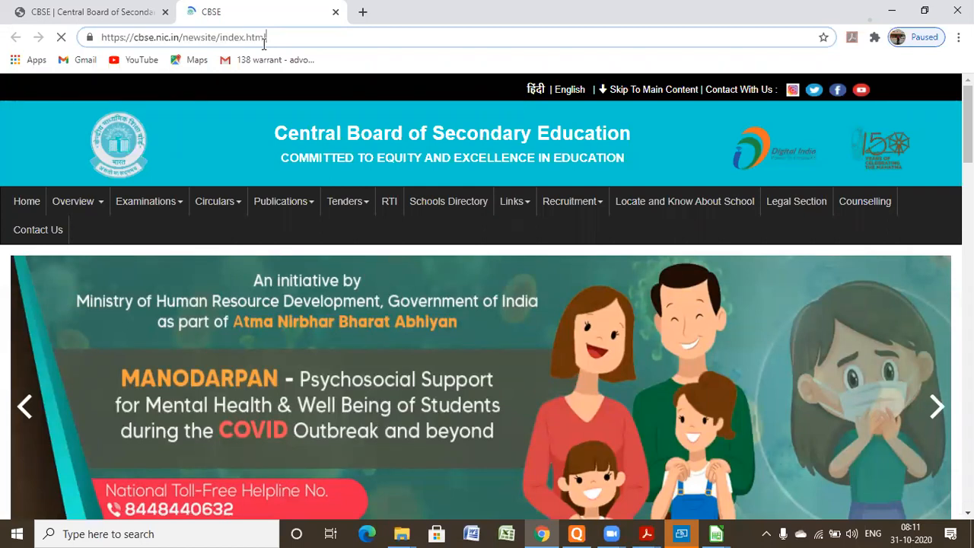
{"action": "key", "text": "alt+Tab"}
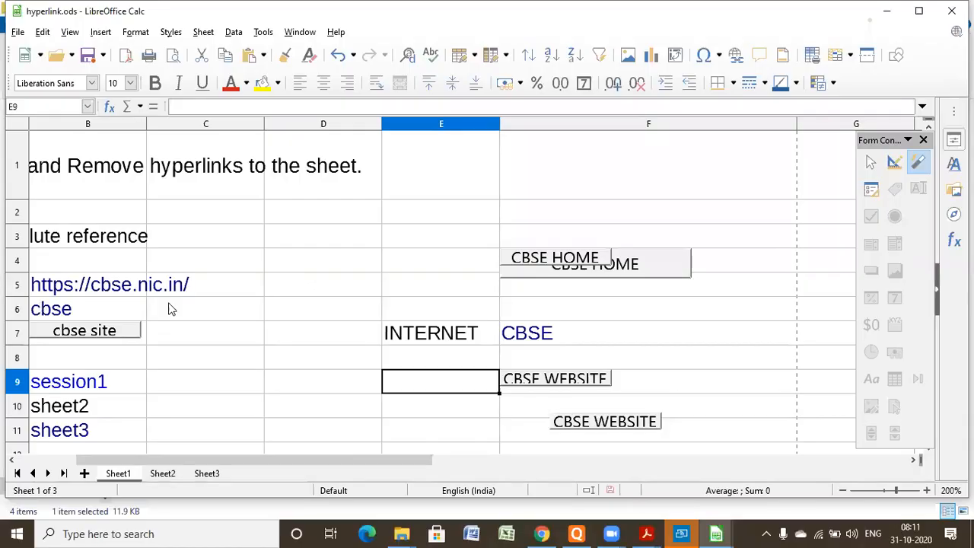
{"action": "left_click", "coordinate": [302, 287]}
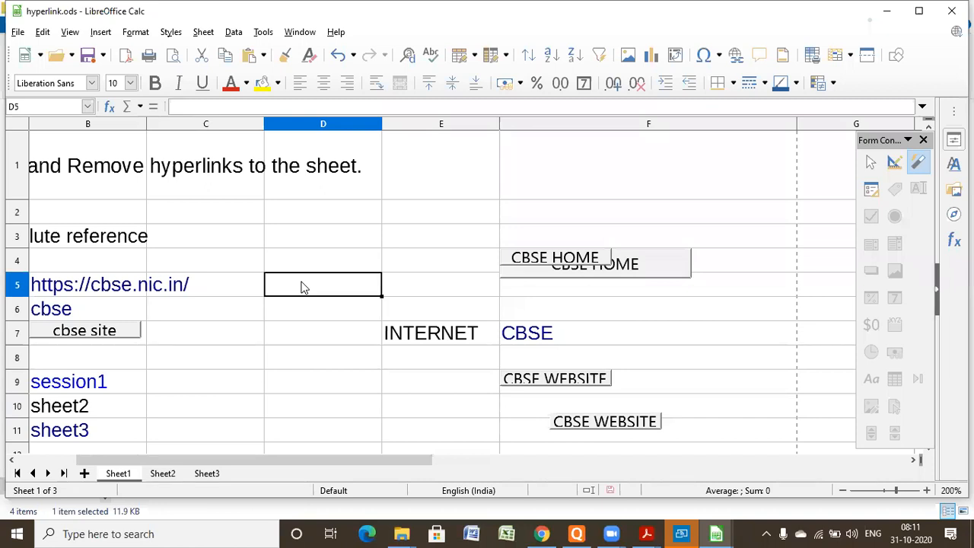
{"action": "key", "text": "ctrl+v"}
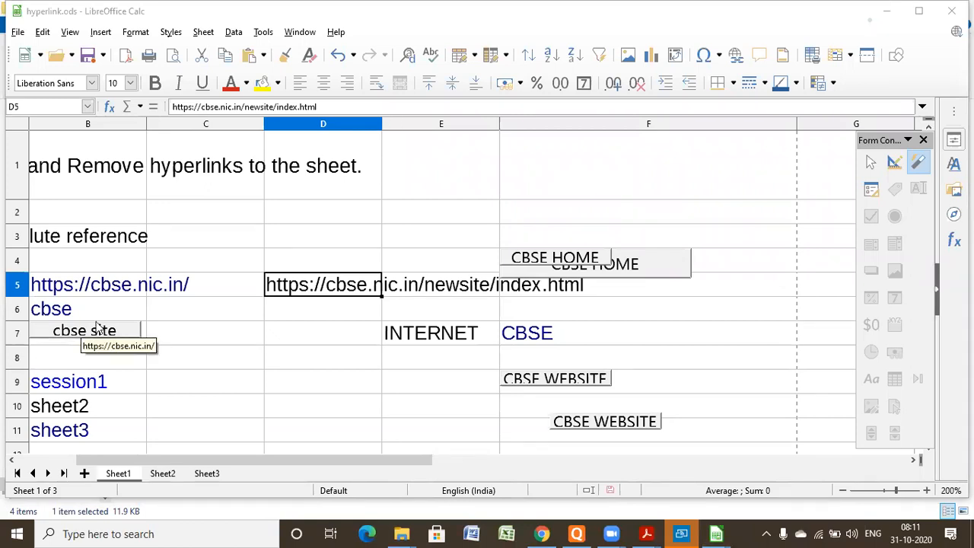
- Open the hyperlink settings for the web address in cell B5 and move the dialog clear of the cell
{"action": "left_click", "coordinate": [114, 363]}
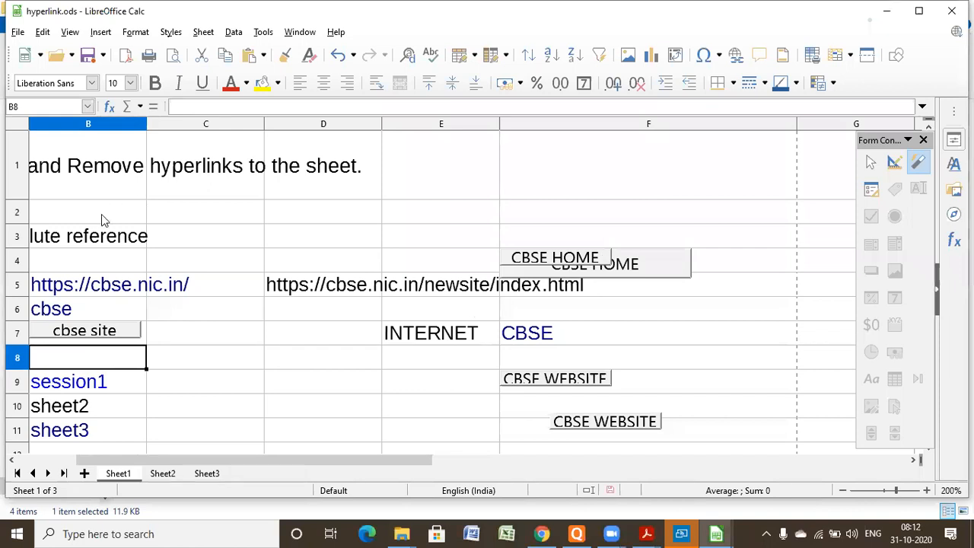
{"action": "left_click", "coordinate": [118, 287]}
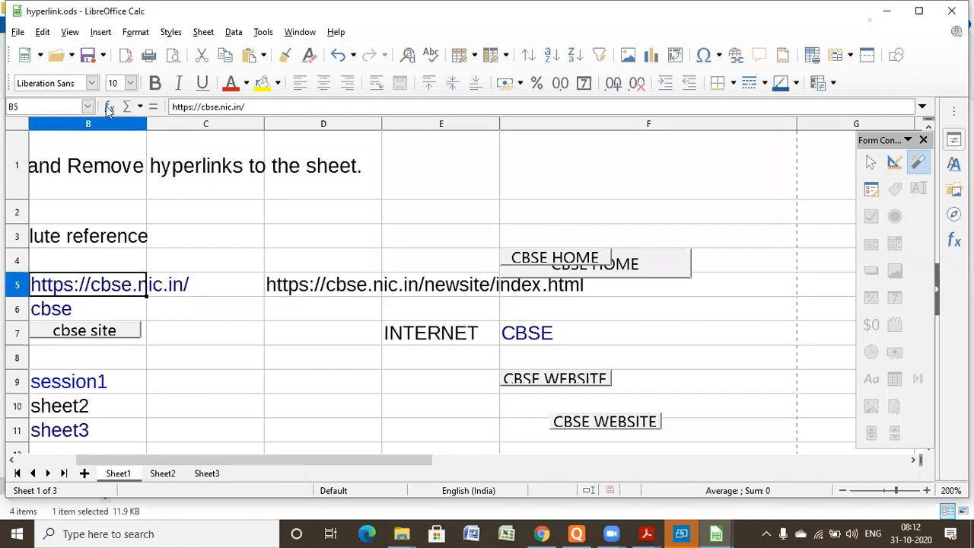
{"action": "left_click", "coordinate": [101, 33]}
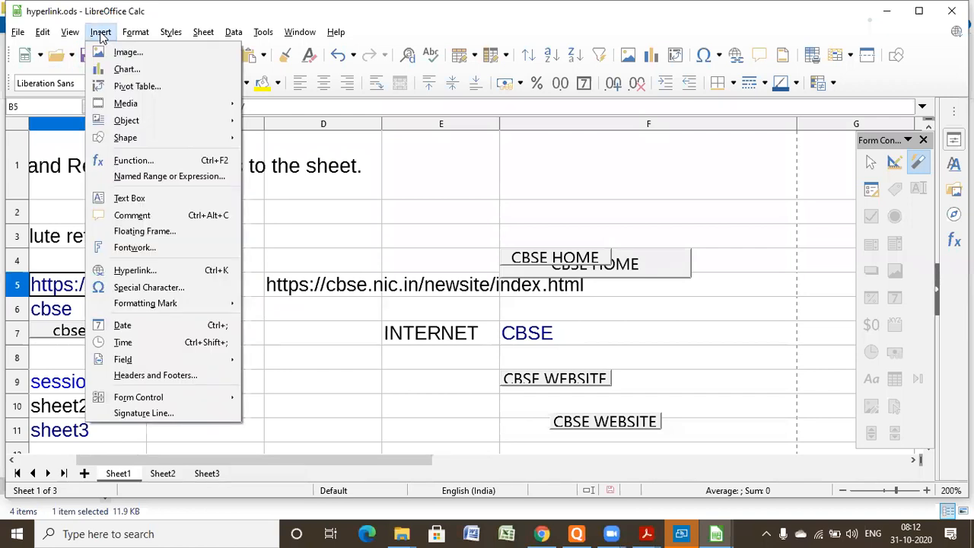
{"action": "left_click", "coordinate": [126, 272]}
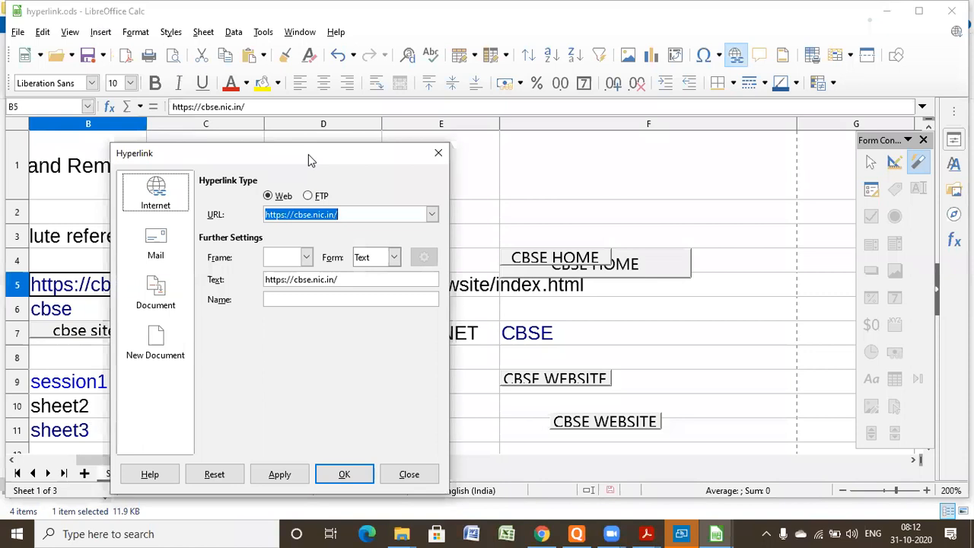
{"action": "left_click_drag", "start_coordinate": [351, 162], "coordinate": [650, 166]}
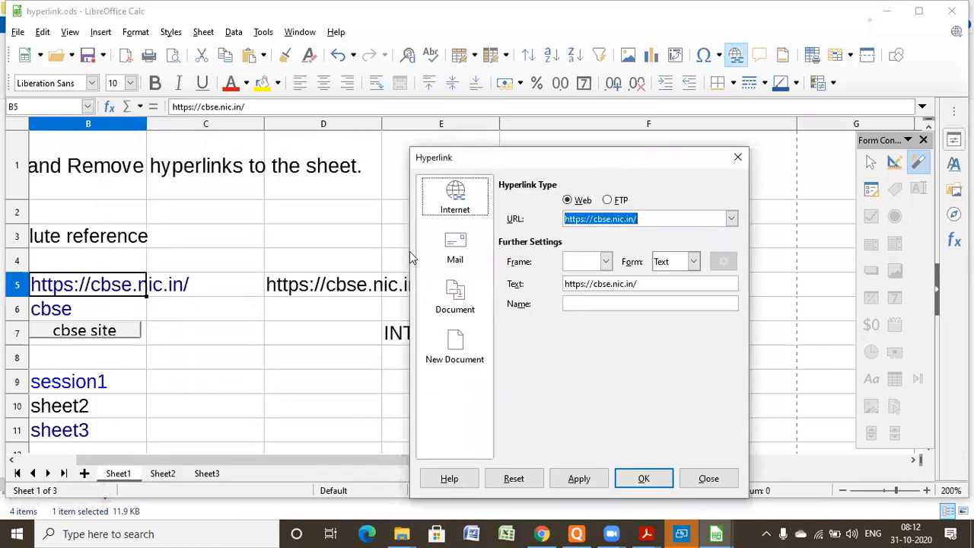
{"action": "left_click", "coordinate": [335, 290]}
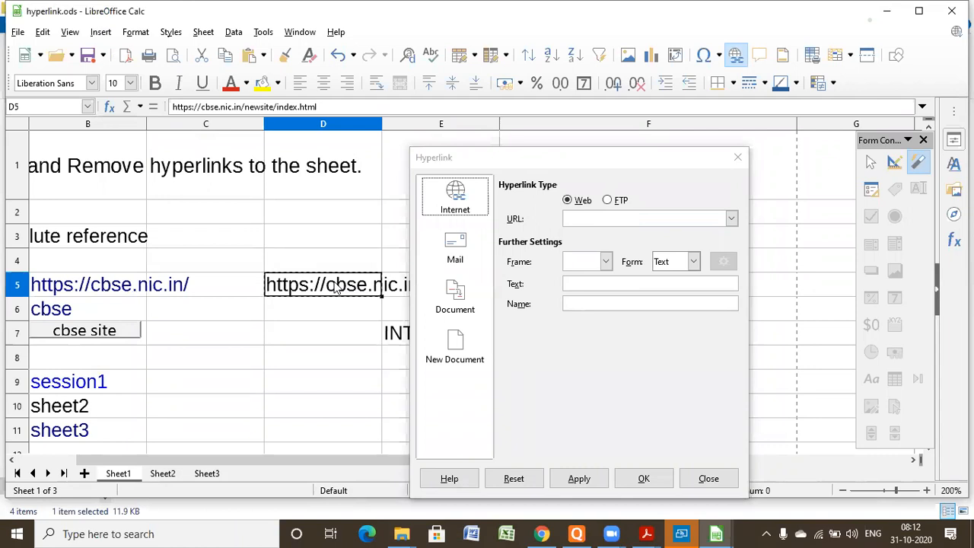
{"action": "left_click", "coordinate": [64, 295]}
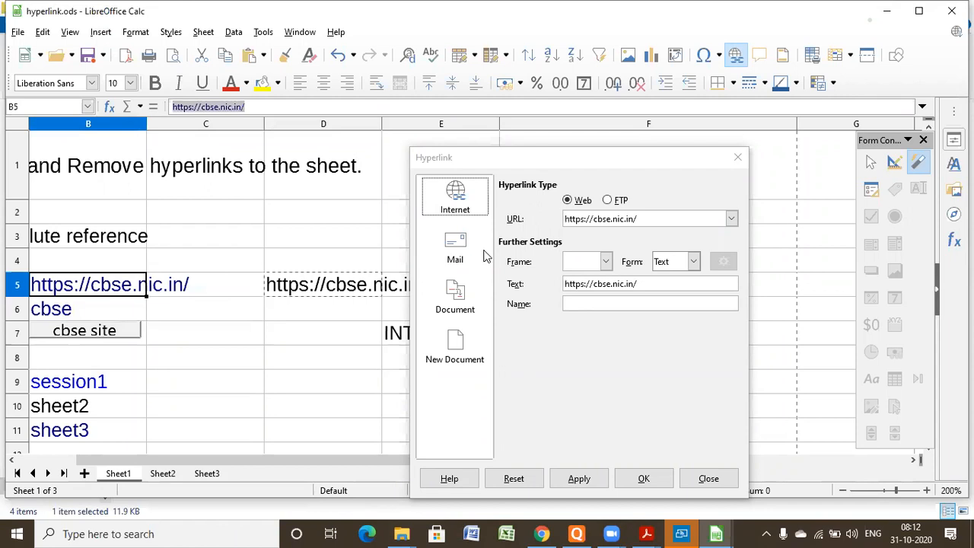
{"action": "left_click", "coordinate": [697, 215]}
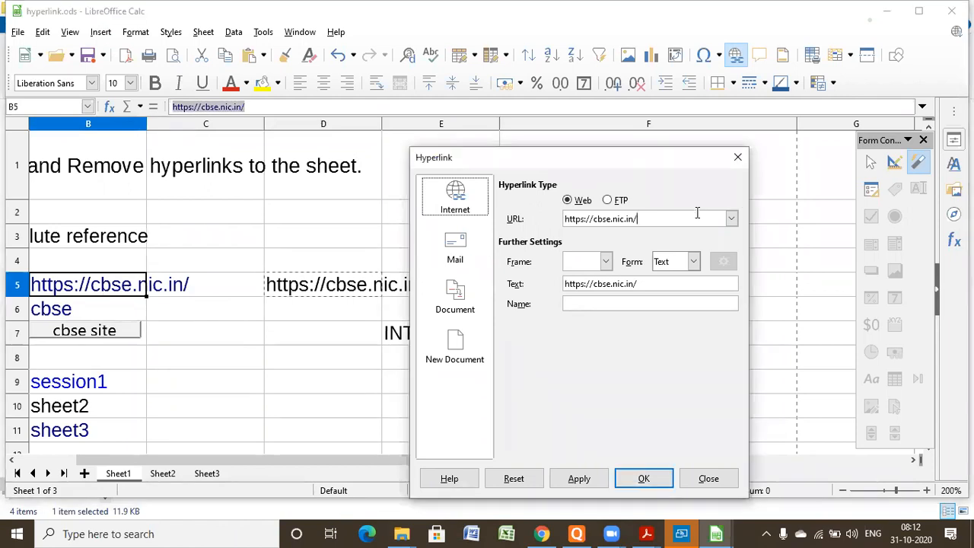
{"action": "key", "text": "BackSpace"}
{"action": "key", "text": "BackSpace"}
{"action": "key", "text": "BackSpace"}
{"action": "key", "text": "BackSpace"}
{"action": "key", "text": "BackSpace"}
{"action": "key", "text": "BackSpace"}
{"action": "key", "text": "BackSpace"}
{"action": "key", "text": "BackSpace"}
{"action": "key", "text": "BackSpace"}
{"action": "key", "text": "BackSpace"}
{"action": "key", "text": "BackSpace"}
{"action": "key", "text": "BackSpace"}
{"action": "key", "text": "BackSpace"}
{"action": "key", "text": "BackSpace"}
{"action": "key", "text": "BackSpace"}
{"action": "key", "text": "BackSpace"}
{"action": "key", "text": "BackSpace"}
{"action": "key", "text": "BackSpace"}
{"action": "key", "text": "BackSpace"}
{"action": "key", "text": "BackSpace"}
{"action": "key", "text": "ctrl+v"}
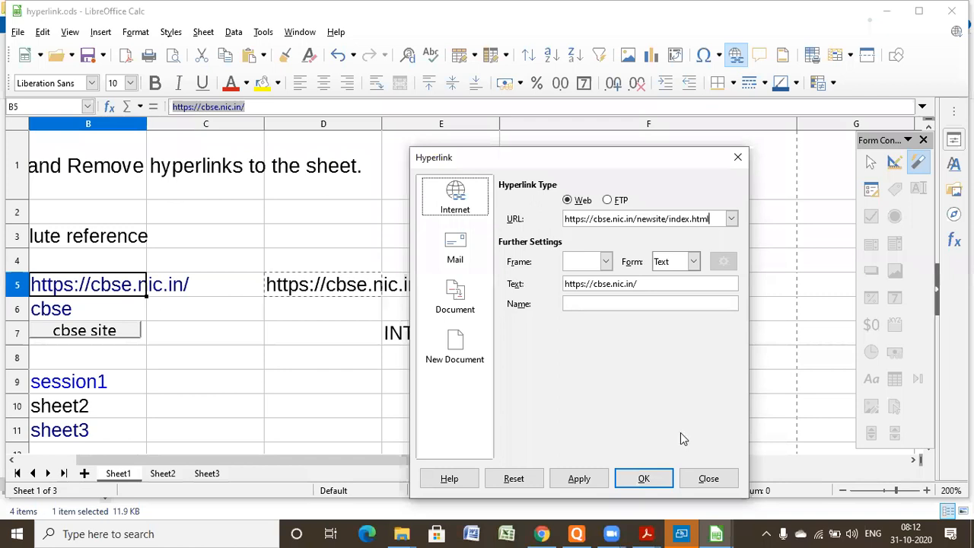
{"action": "left_click", "coordinate": [643, 479]}
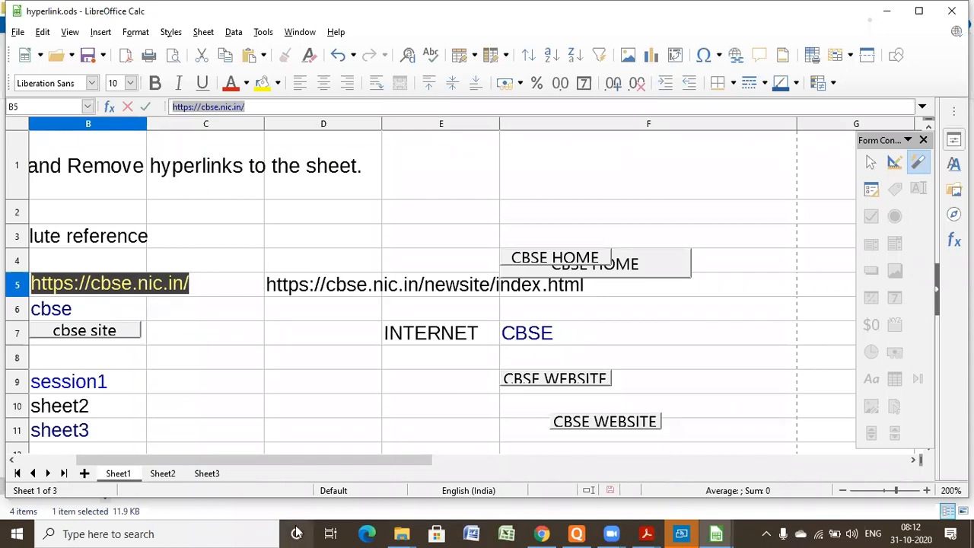
- Test the smaller CBSE HOME button's link in the browser and return to the spreadsheet
{"action": "left_click", "coordinate": [598, 260]}
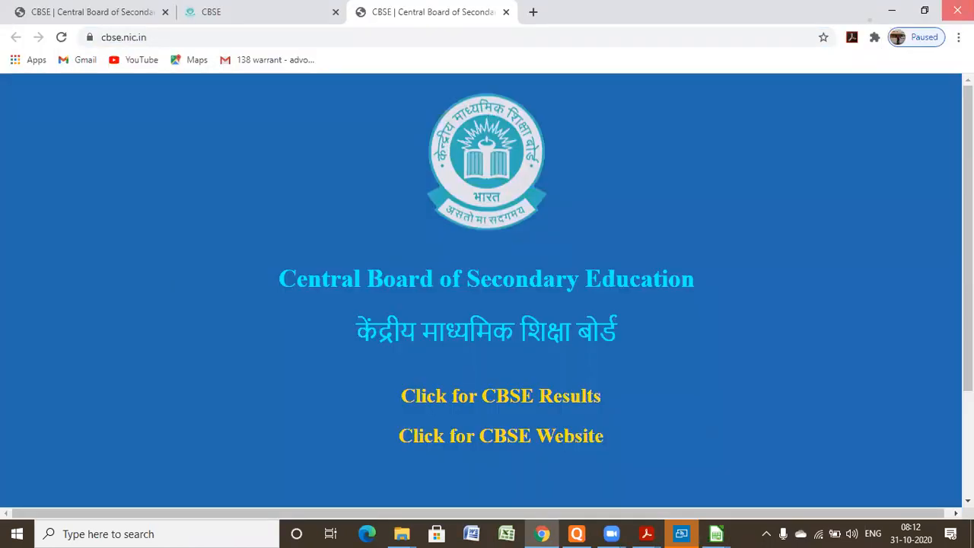
{"action": "key", "text": "alt+Tab"}
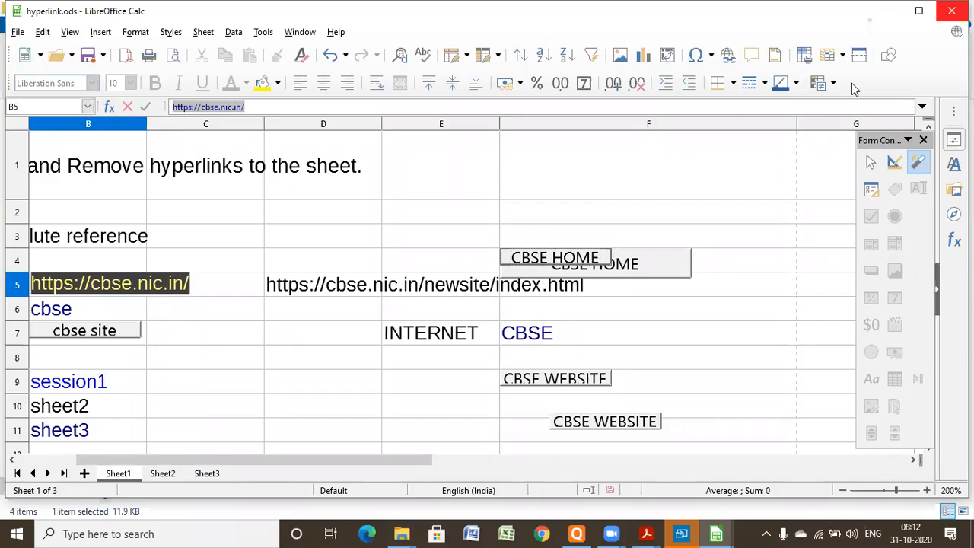
- Remove the hyperlink from the CBSE text in cell F7
{"action": "left_click", "coordinate": [532, 338]}
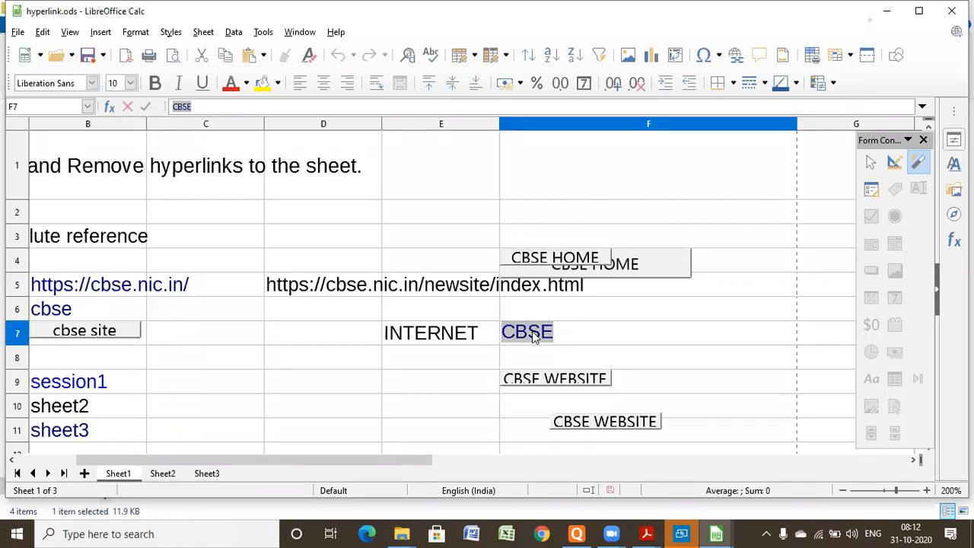
{"action": "right_click", "coordinate": [532, 335]}
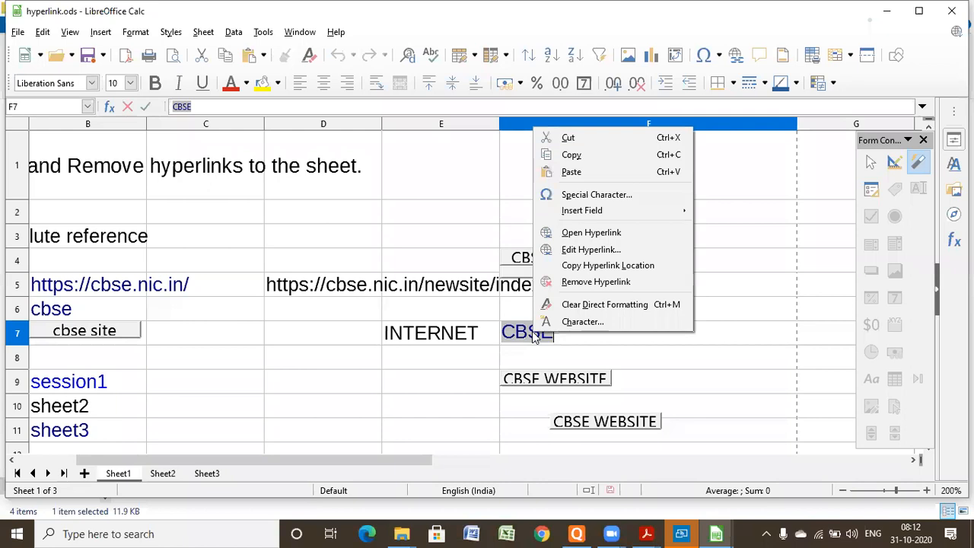
{"action": "left_click", "coordinate": [608, 283]}
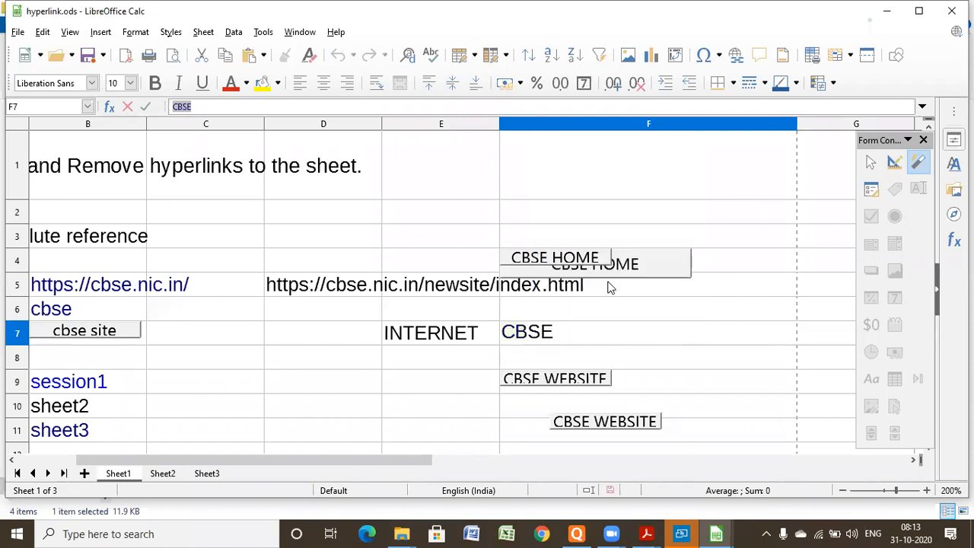
{"action": "left_click", "coordinate": [535, 404]}
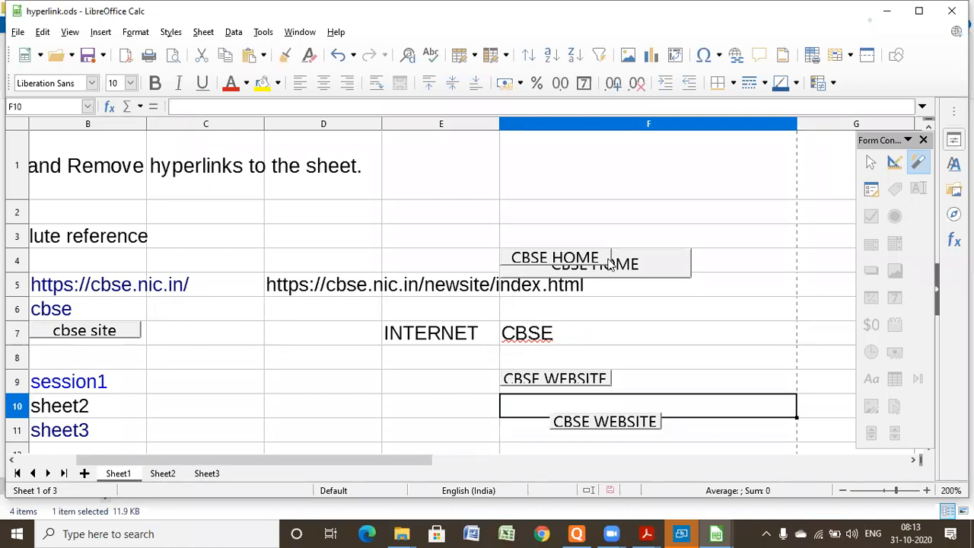
{"action": "left_click", "coordinate": [715, 273]}
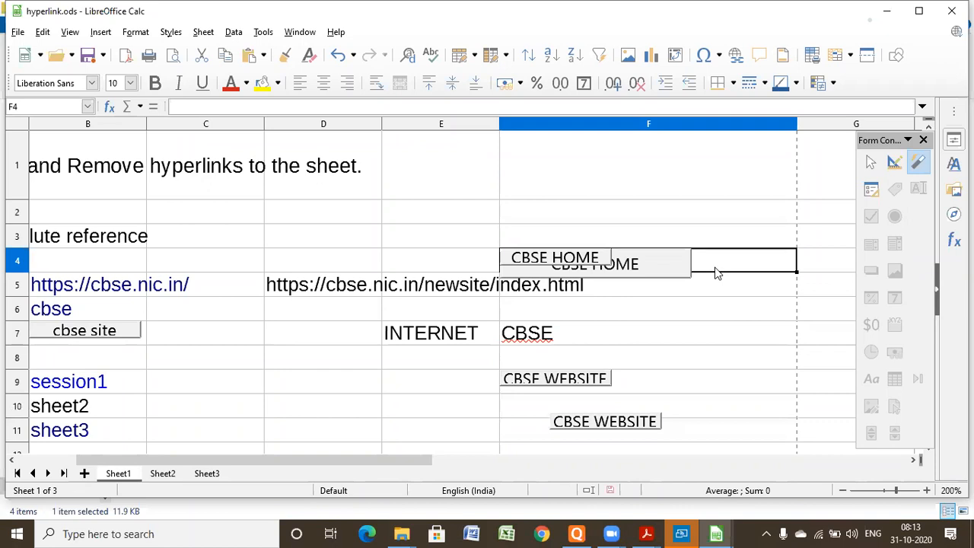
{"action": "right_click", "coordinate": [715, 274]}
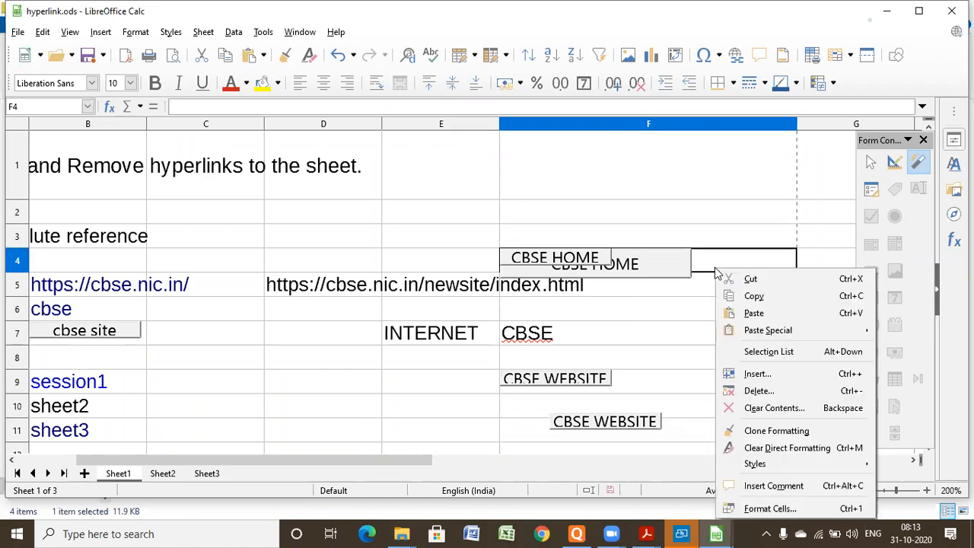
{"action": "left_click", "coordinate": [270, 533]}
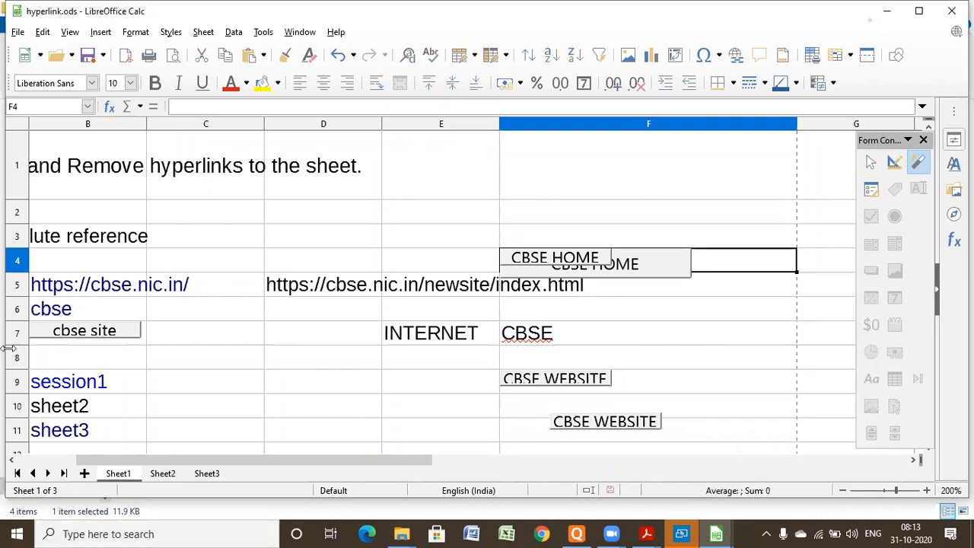
- Edit the session1 hyperlink in cell B9 so that its displayed text reads session12
{"action": "left_click", "coordinate": [74, 391]}
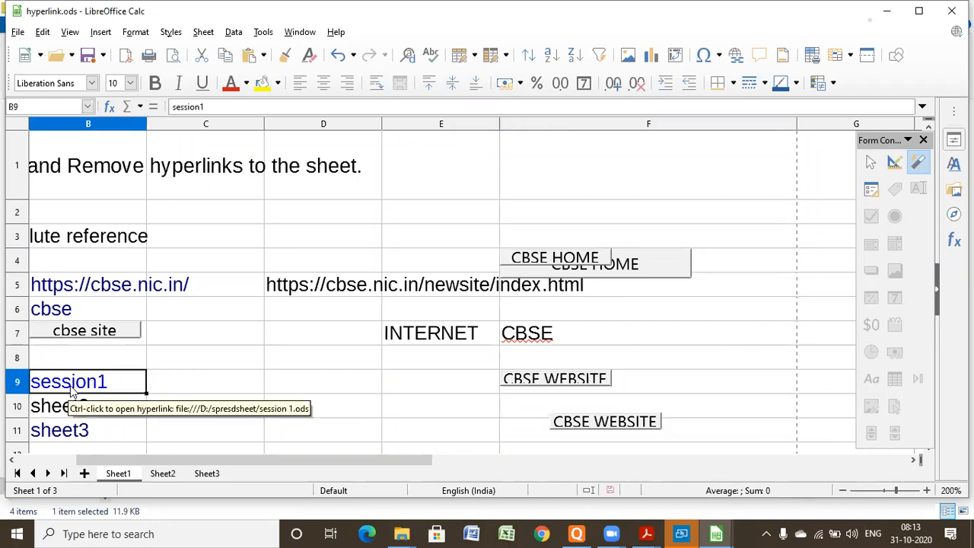
{"action": "double_click", "coordinate": [73, 386]}
{"action": "right_click", "coordinate": [73, 386]}
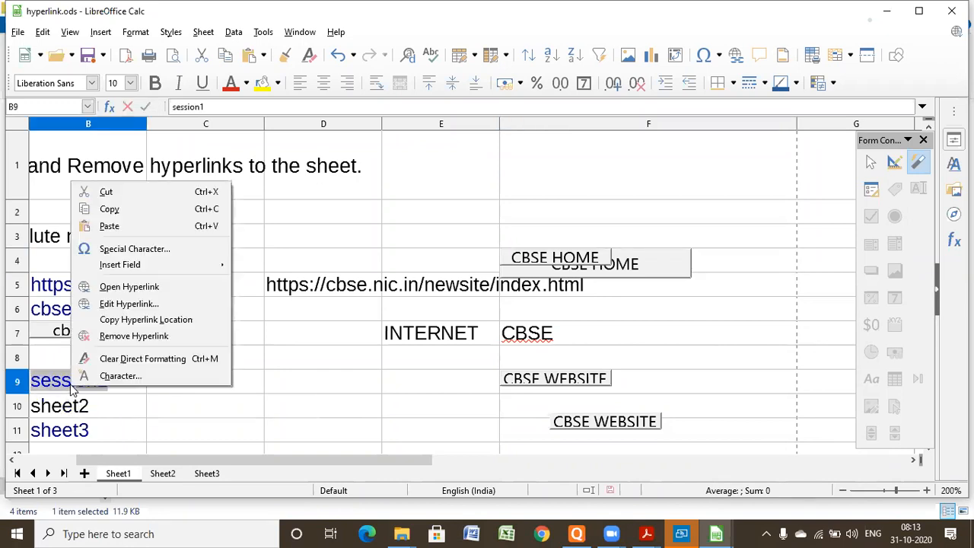
{"action": "left_click", "coordinate": [128, 304]}
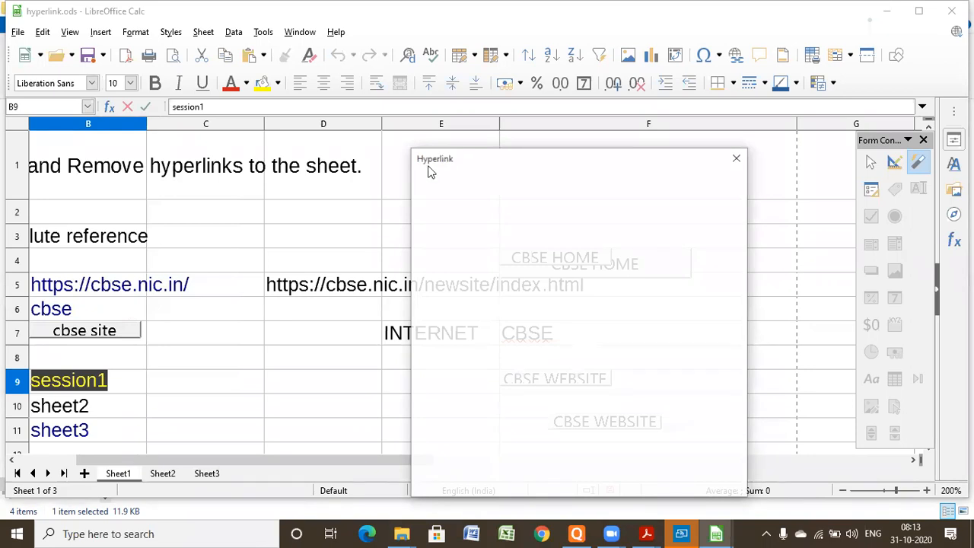
{"action": "left_click", "coordinate": [414, 144]}
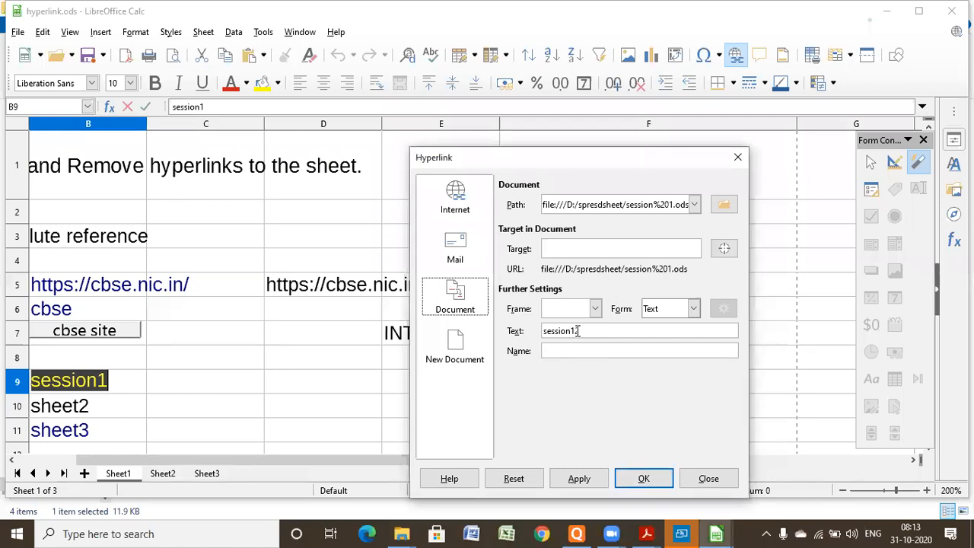
{"action": "key", "text": "Return"}
{"action": "type", "text": "2"}
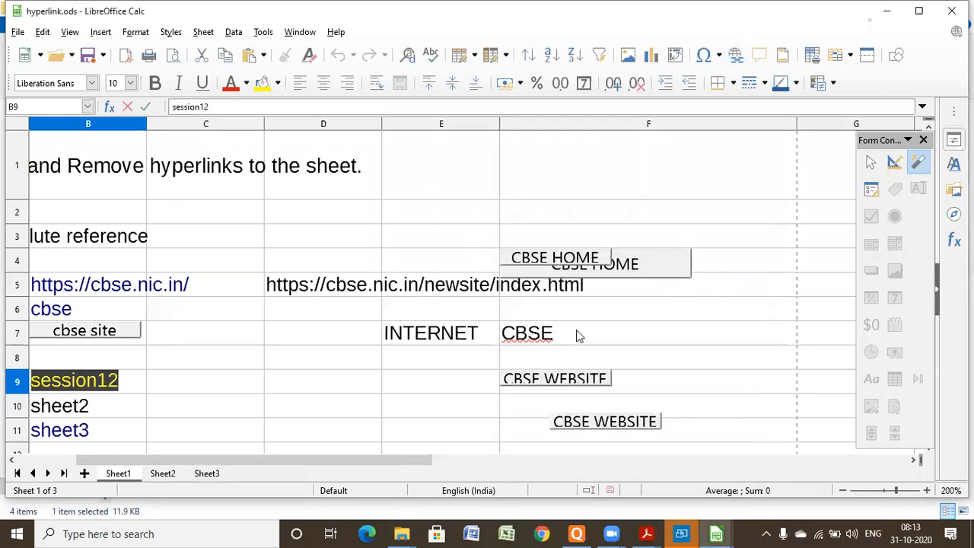
{"action": "left_click", "coordinate": [108, 412]}
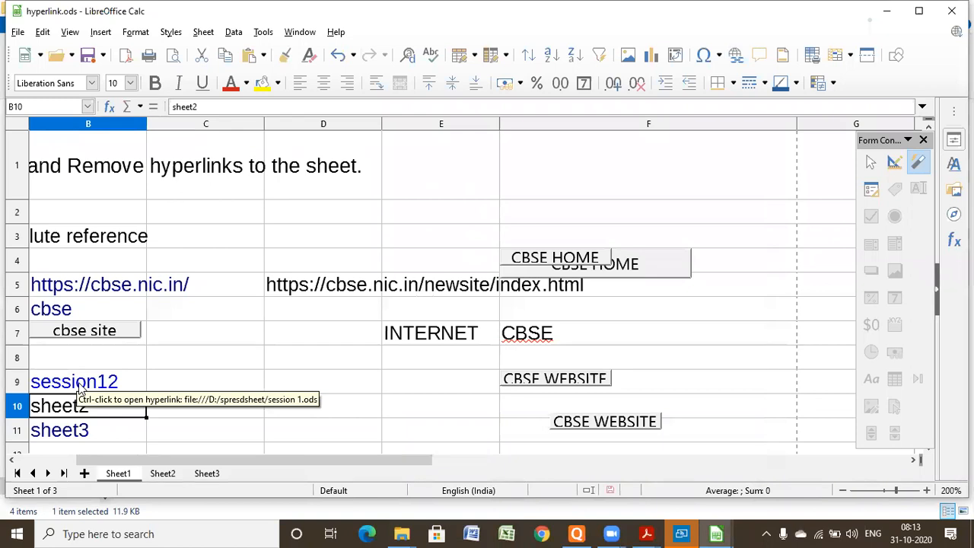
- Test the session12 link in B9, close the linked session 1.ods document and keep hyperlink.ods open
{"action": "left_click", "coordinate": [79, 387]}
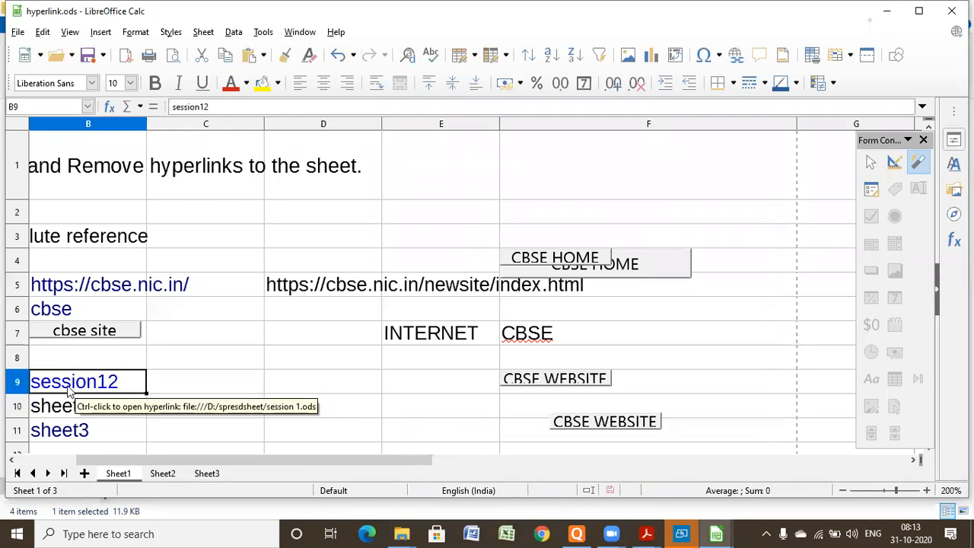
{"action": "left_click", "coordinate": [68, 389], "text": "ctrl"}
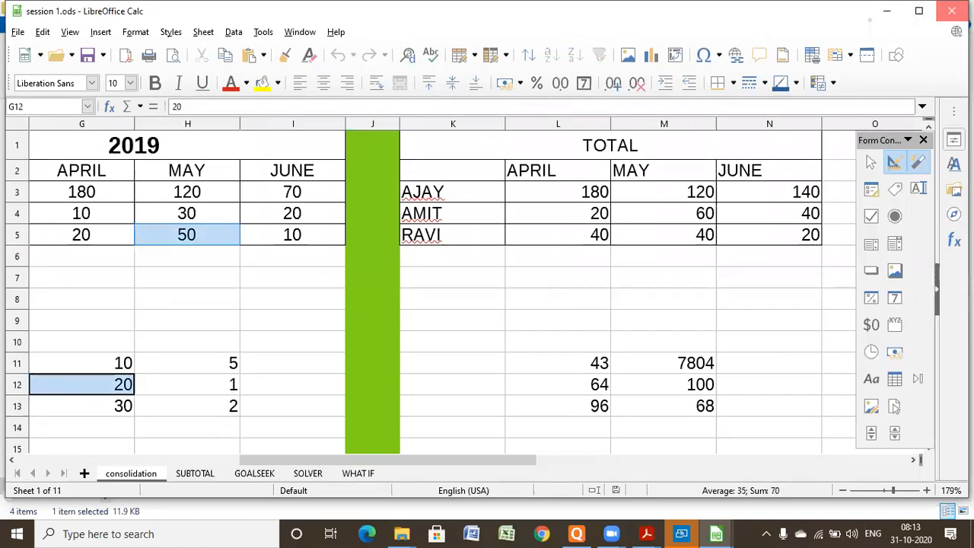
{"action": "left_click", "coordinate": [952, 10]}
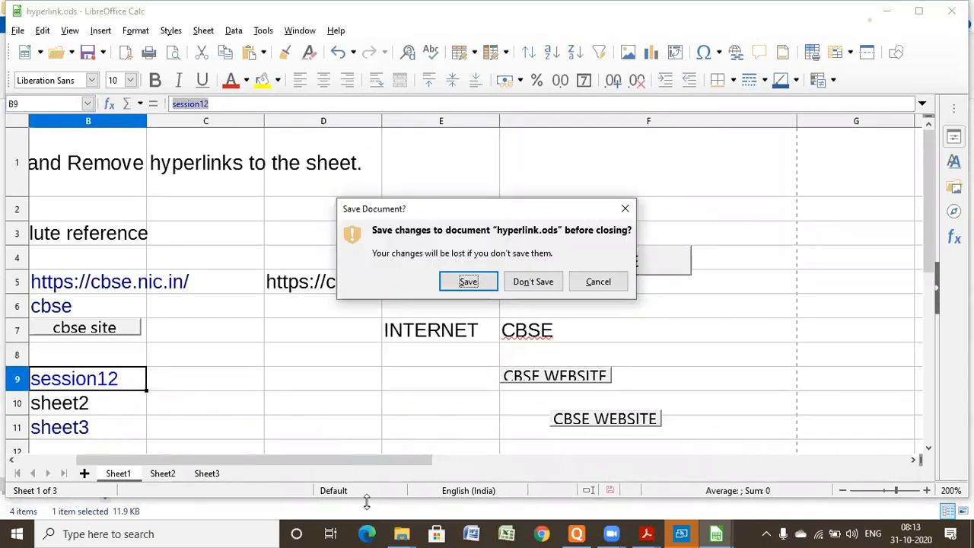
{"action": "left_click", "coordinate": [599, 281]}
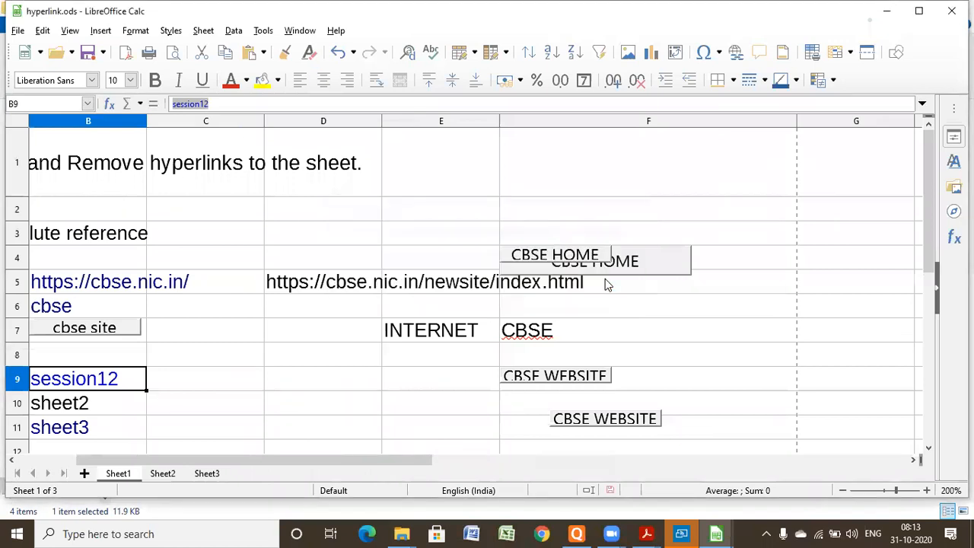
{"action": "left_click_drag", "start_coordinate": [605, 281], "coordinate": [512, 343]}
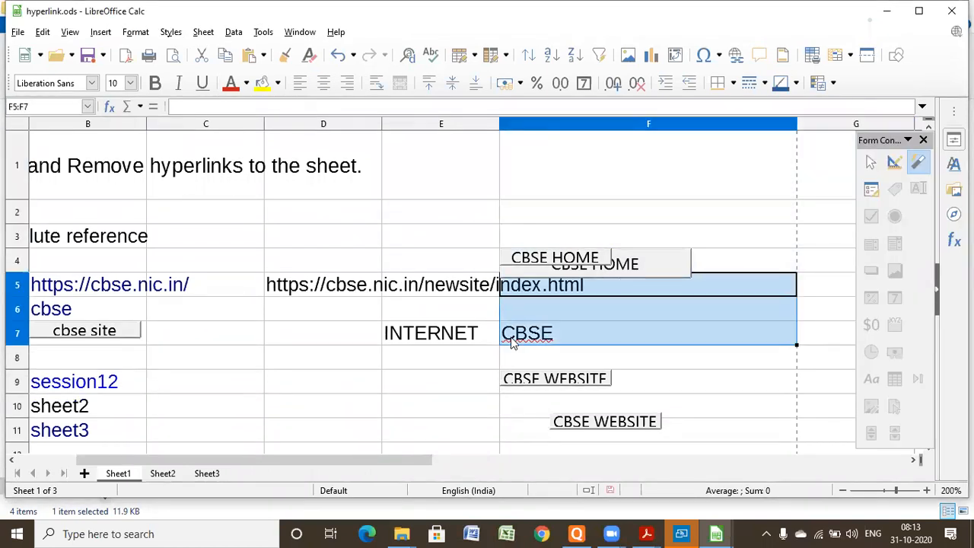
{"action": "left_click", "coordinate": [512, 342]}
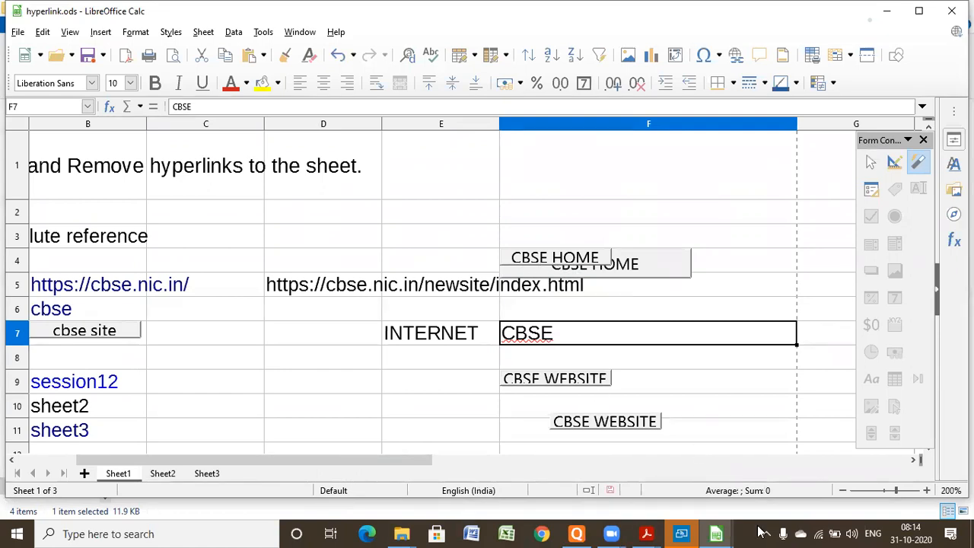
- Check the hyperlink topics in syllabus class 10.pdf in Acrobat Reader and return to the spreadsheet
{"action": "mouse_move", "coordinate": [656, 531]}
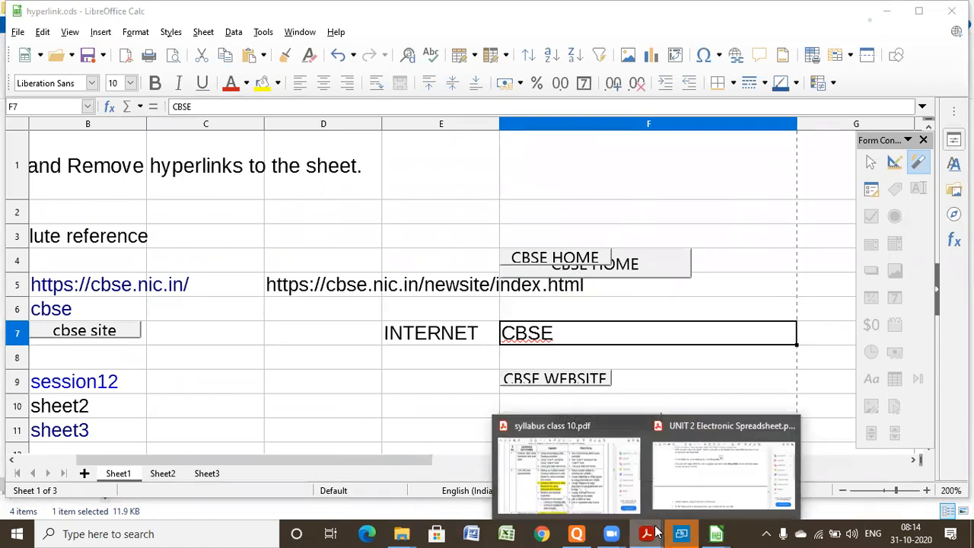
{"action": "left_click", "coordinate": [550, 440]}
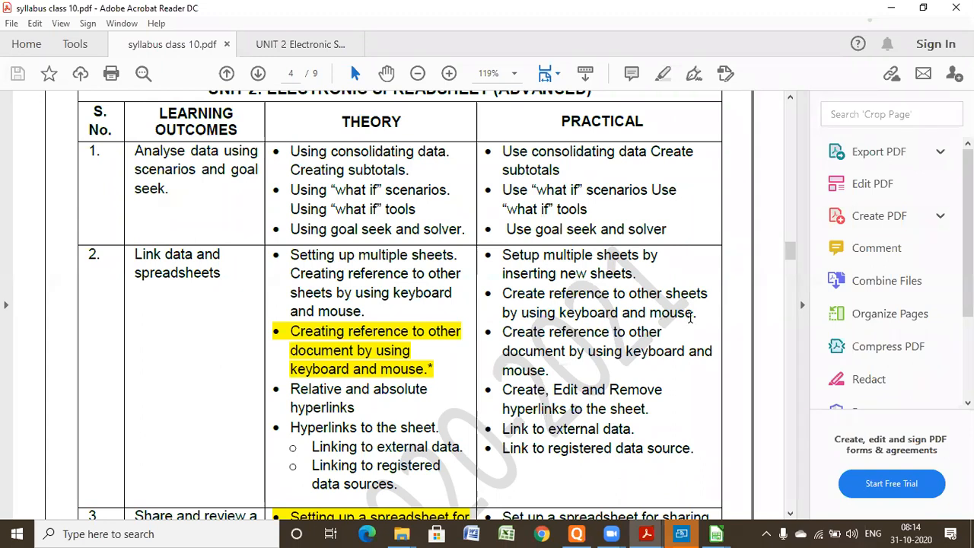
{"action": "left_click", "coordinate": [892, 8]}
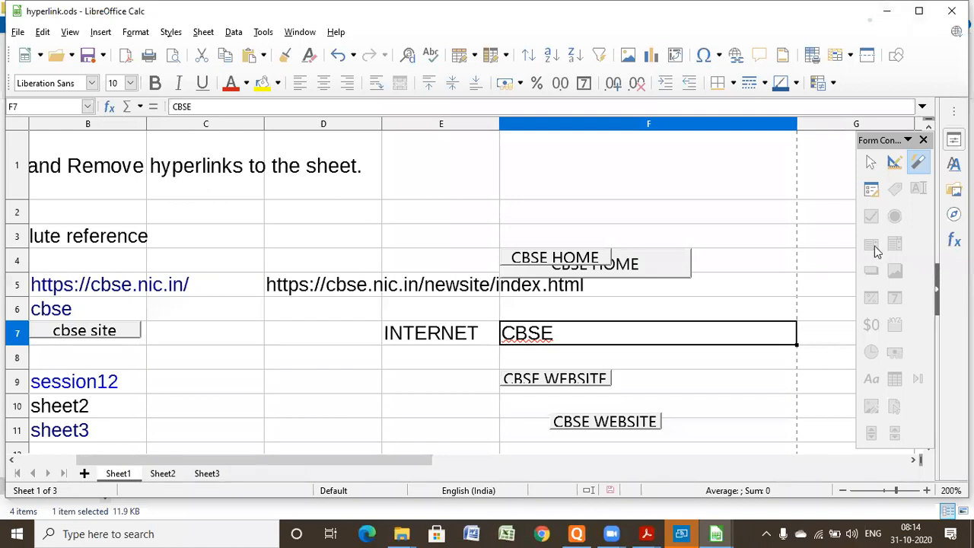
- Maximise the spreadsheet window and go to the empty rows below the existing links, at cell F25
{"action": "left_click", "coordinate": [920, 11]}
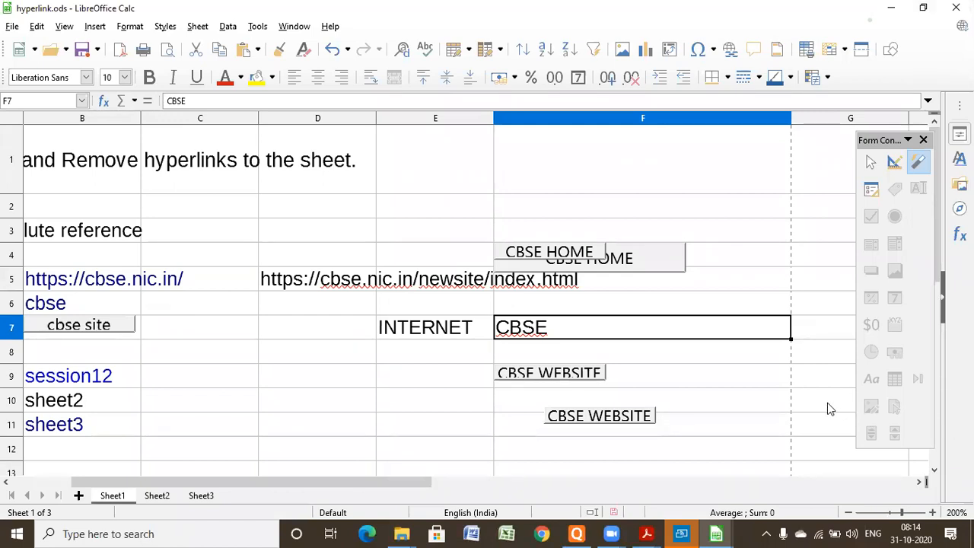
{"action": "key", "text": "Down"}
{"action": "key", "text": "Down"}
{"action": "key", "text": "Down"}
{"action": "key", "text": "Down"}
{"action": "key", "text": "Down"}
{"action": "key", "text": "Down"}
{"action": "key", "text": "Down"}
{"action": "key", "text": "Down"}
{"action": "key", "text": "Down"}
{"action": "key", "text": "Down"}
{"action": "key", "text": "Down"}
{"action": "key", "text": "Down"}
{"action": "key", "text": "Down"}
{"action": "key", "text": "Down"}
{"action": "key", "text": "Down"}
{"action": "key", "text": "Down"}
{"action": "key", "text": "Down"}
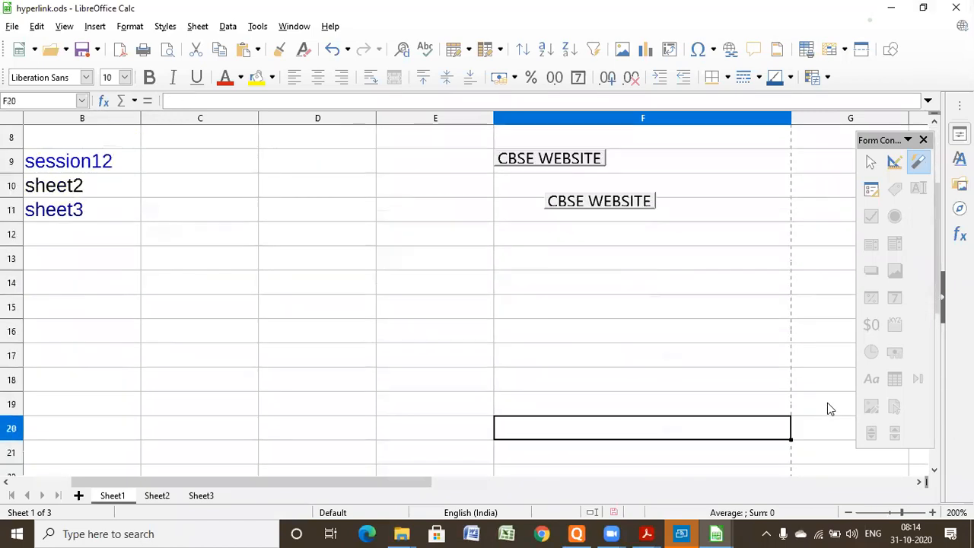
{"action": "key", "text": "Down"}
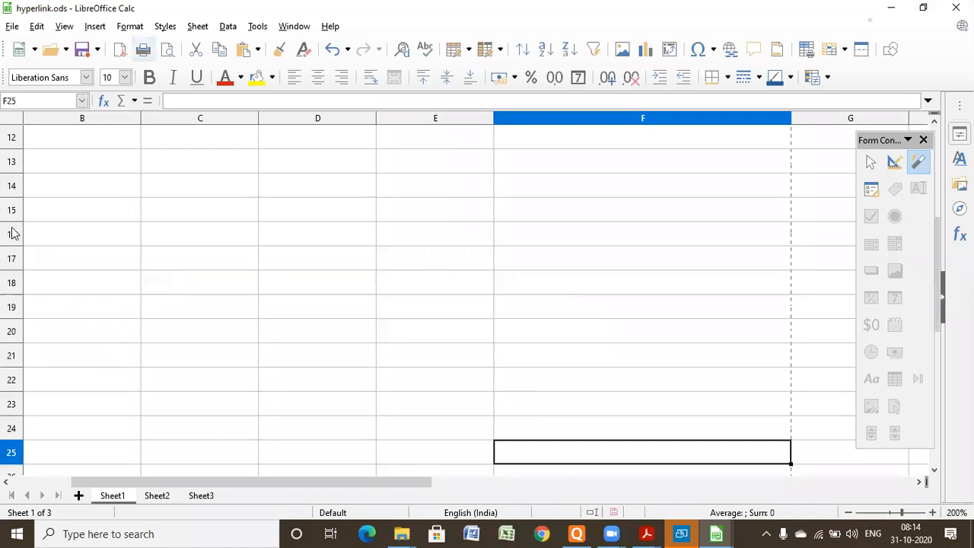
- Delete the entire contents of Sheet2
{"action": "left_click", "coordinate": [155, 496]}
{"action": "left_click", "coordinate": [197, 499]}
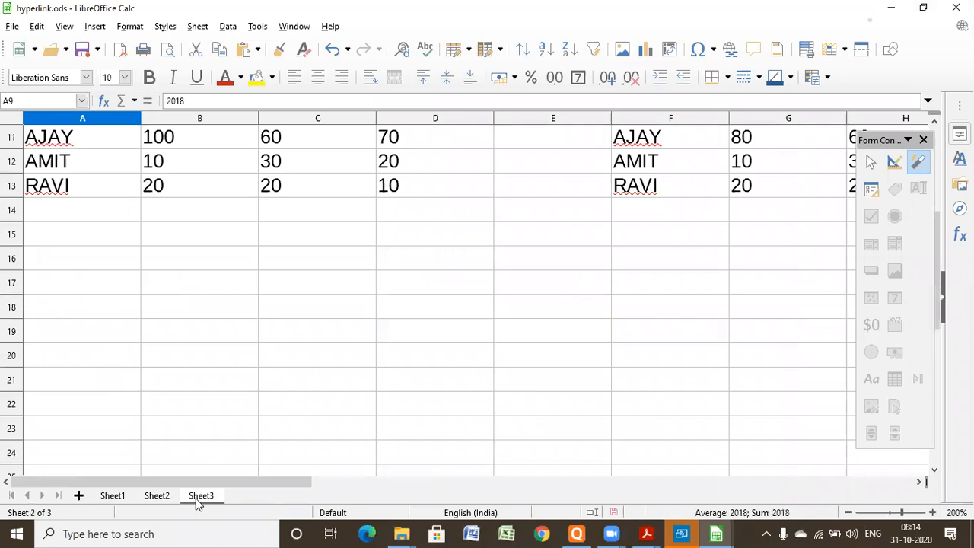
{"action": "left_click", "coordinate": [157, 496]}
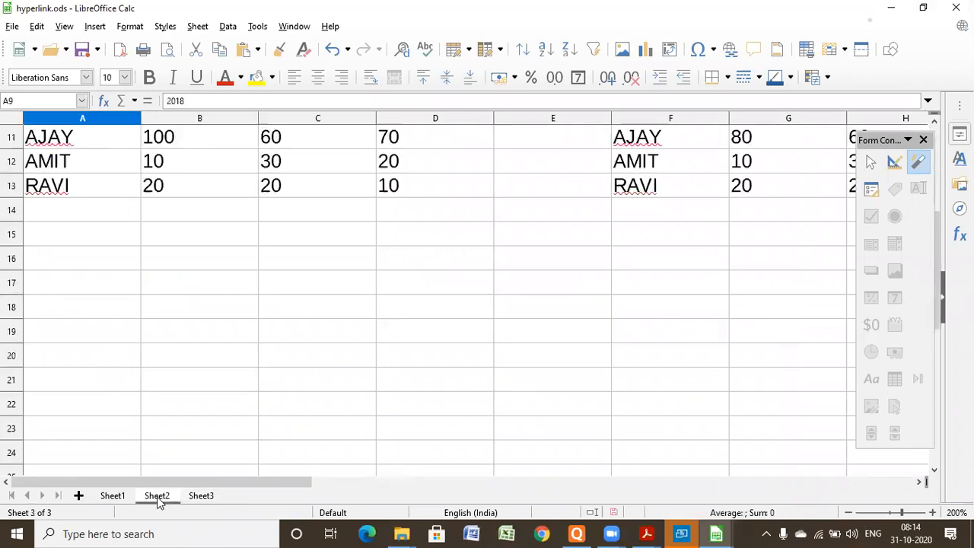
{"action": "key", "text": "ctrl+a"}
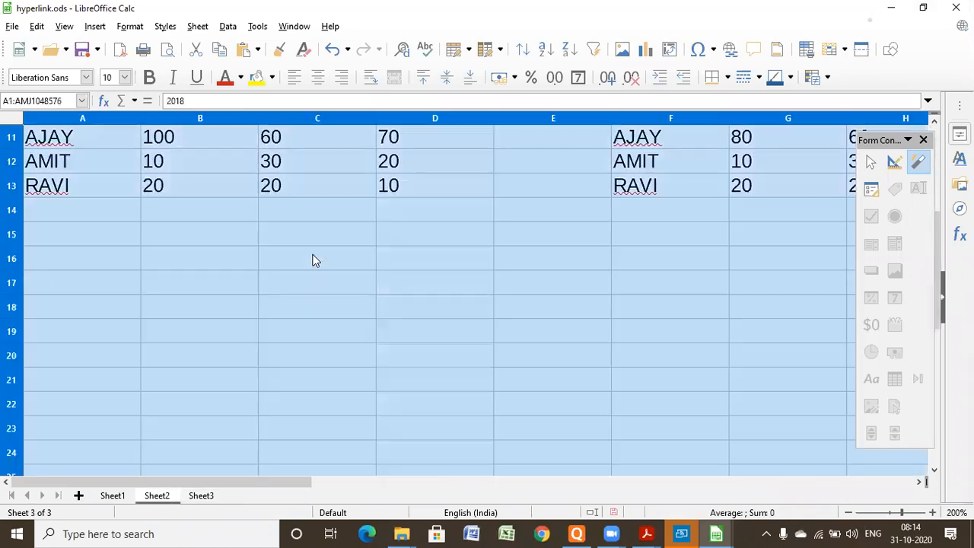
{"action": "key", "text": "Delete"}
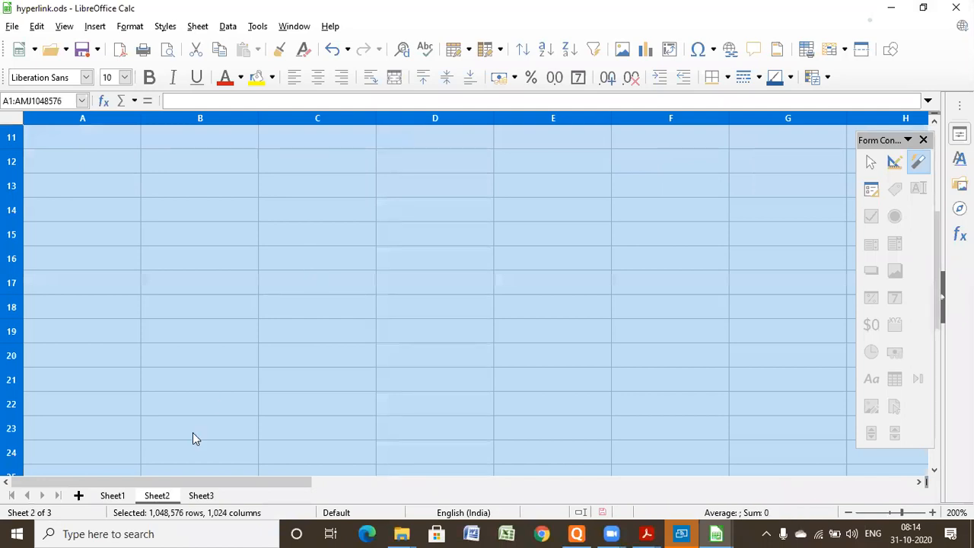
- Delete the entire contents of Sheet3 and return to Sheet1
{"action": "left_click", "coordinate": [200, 496]}
{"action": "key", "text": "ctrl+a"}
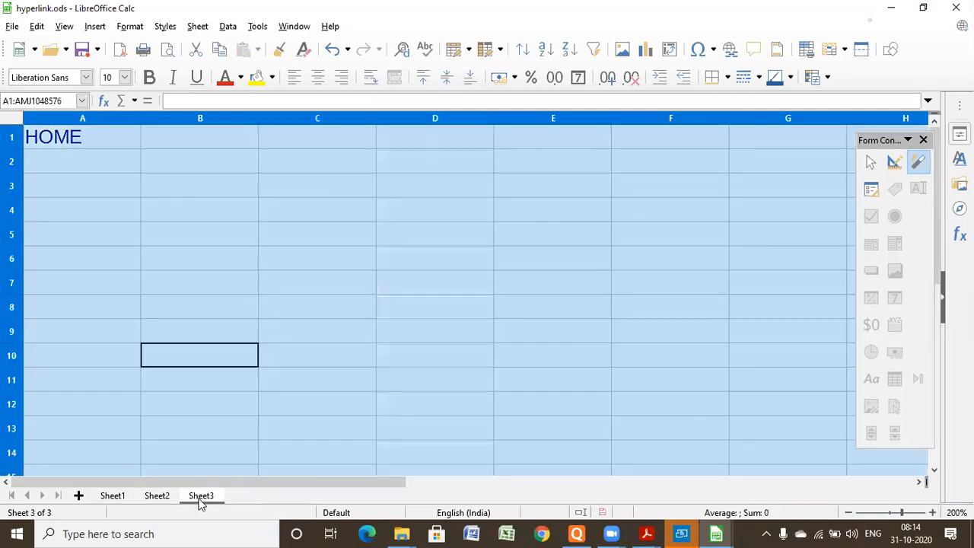
{"action": "key", "text": "Delete"}
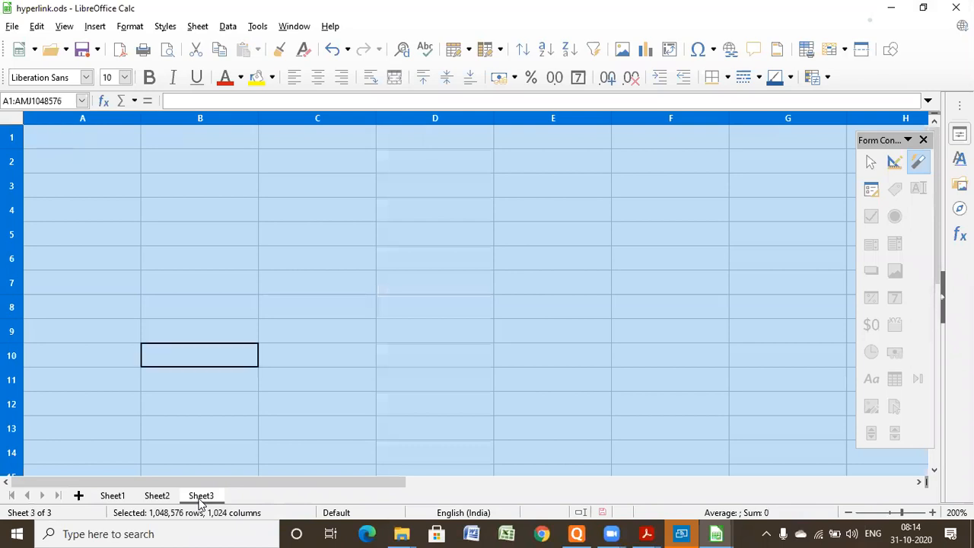
{"action": "left_click", "coordinate": [184, 365]}
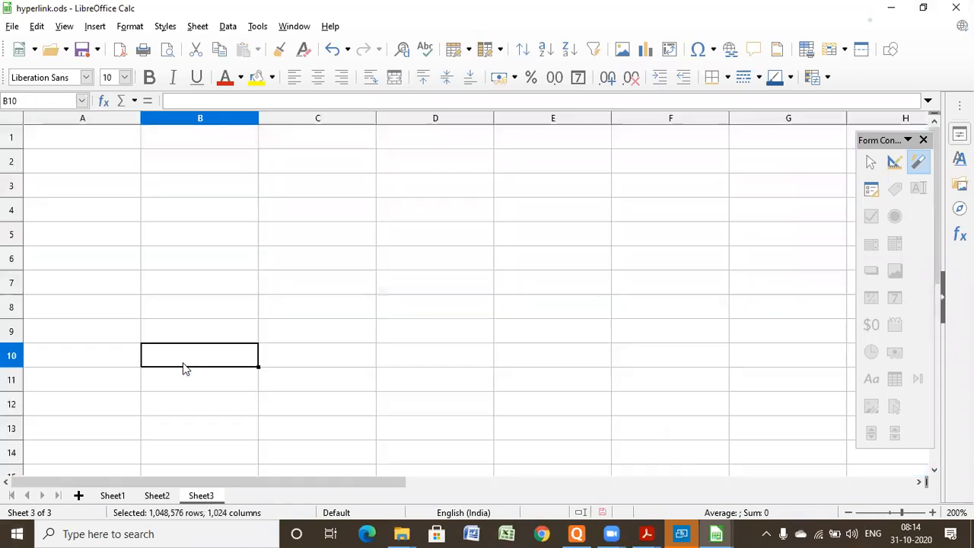
{"action": "left_click", "coordinate": [117, 495]}
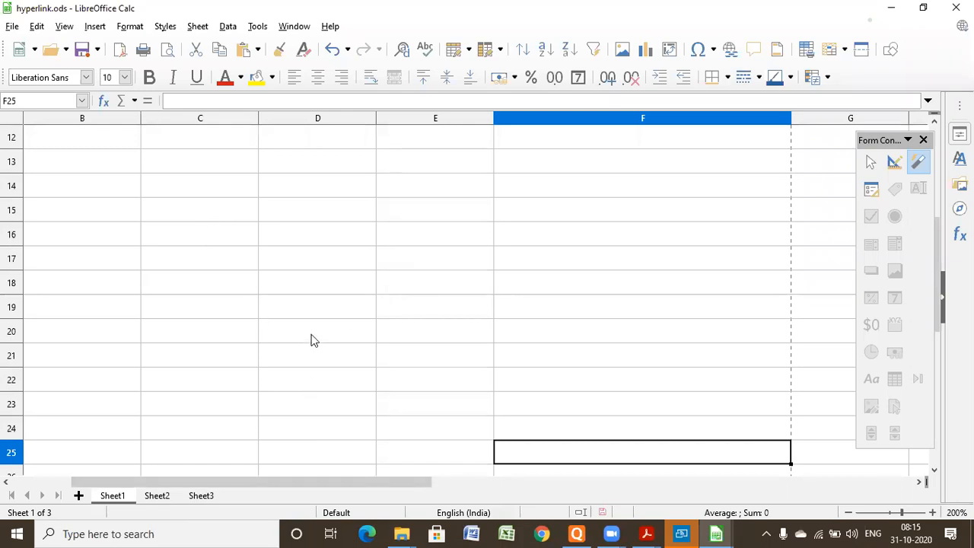
{"action": "left_click", "coordinate": [542, 533]}
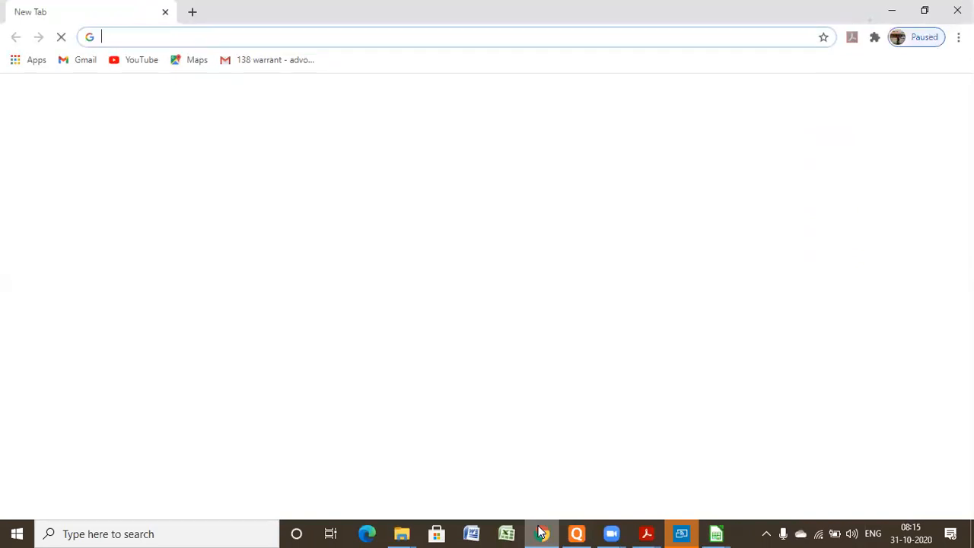
{"action": "left_click", "coordinate": [542, 533]}
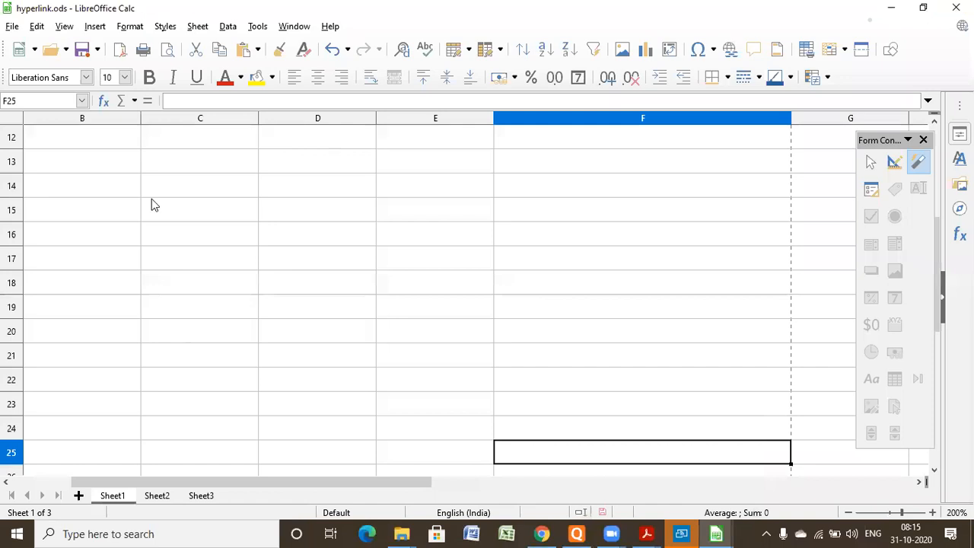
- Start a document hyperlink in cell B14 and choose session 1.ods from the spresdsheet folder as its path
{"action": "left_click", "coordinate": [73, 199]}
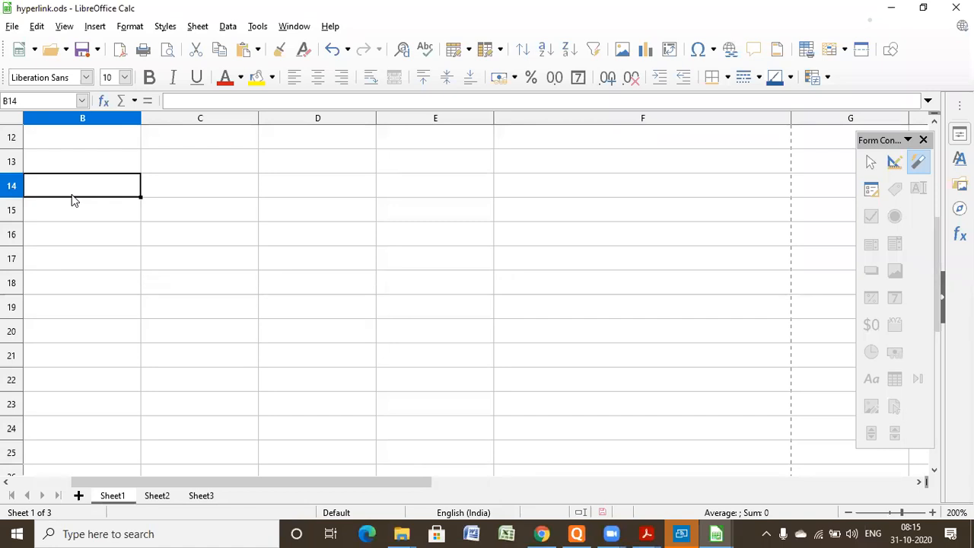
{"action": "left_click", "coordinate": [100, 27]}
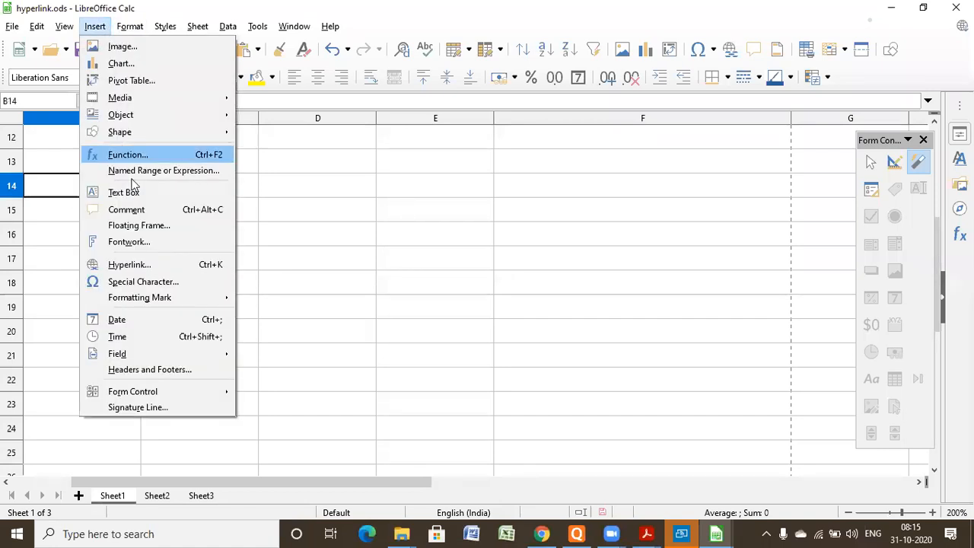
{"action": "left_click", "coordinate": [131, 267]}
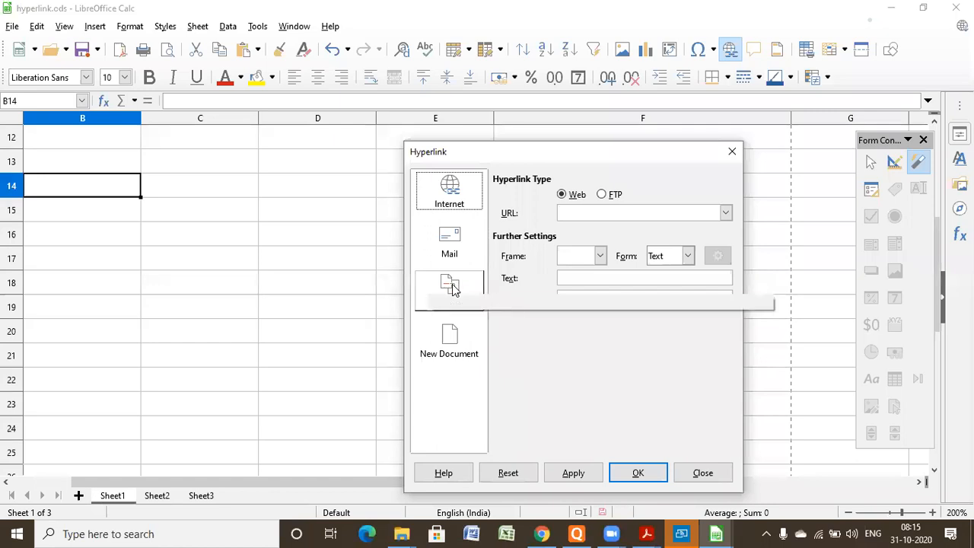
{"action": "left_click", "coordinate": [452, 290]}
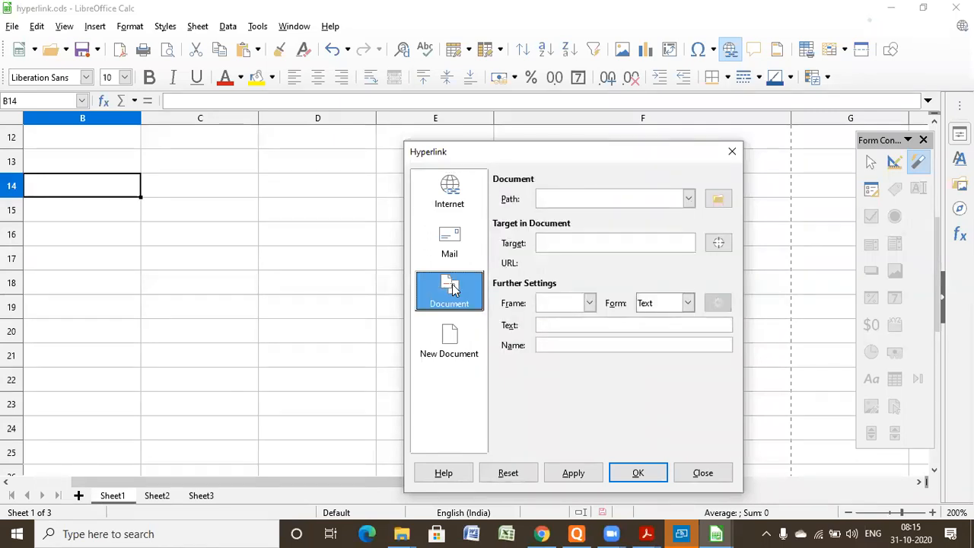
{"action": "left_click", "coordinate": [718, 201]}
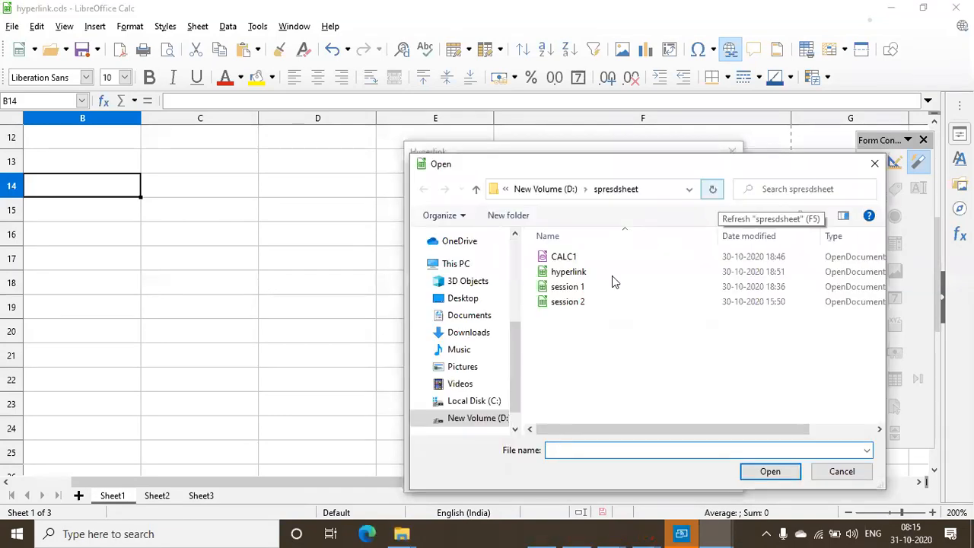
{"action": "left_click", "coordinate": [561, 288]}
{"action": "left_click", "coordinate": [561, 287]}
{"action": "left_click", "coordinate": [780, 472]}
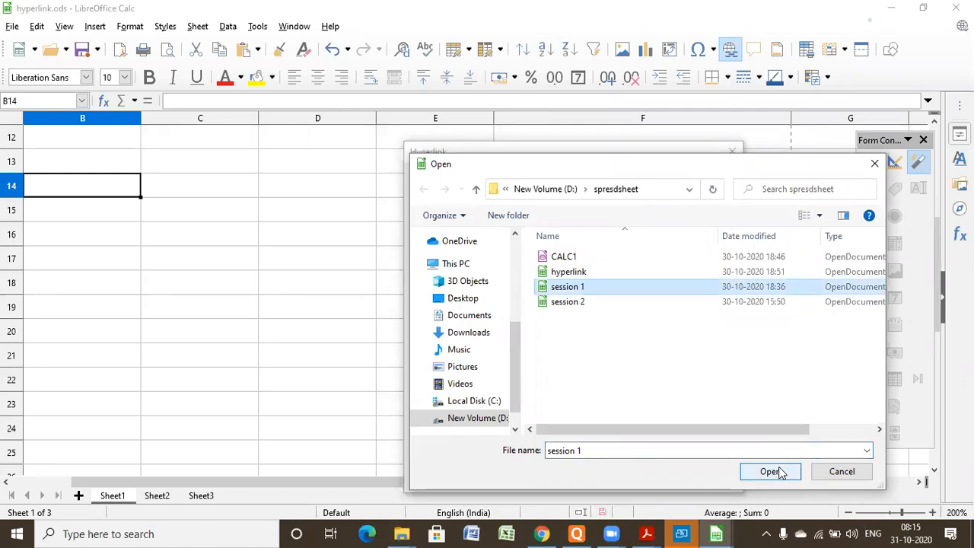
{"action": "left_click", "coordinate": [782, 474]}
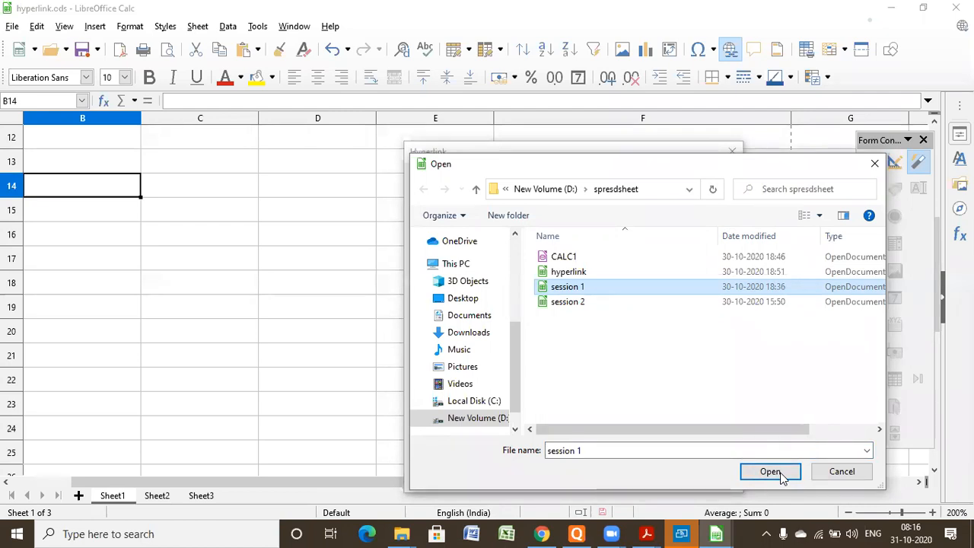
{"action": "left_click", "coordinate": [763, 475]}
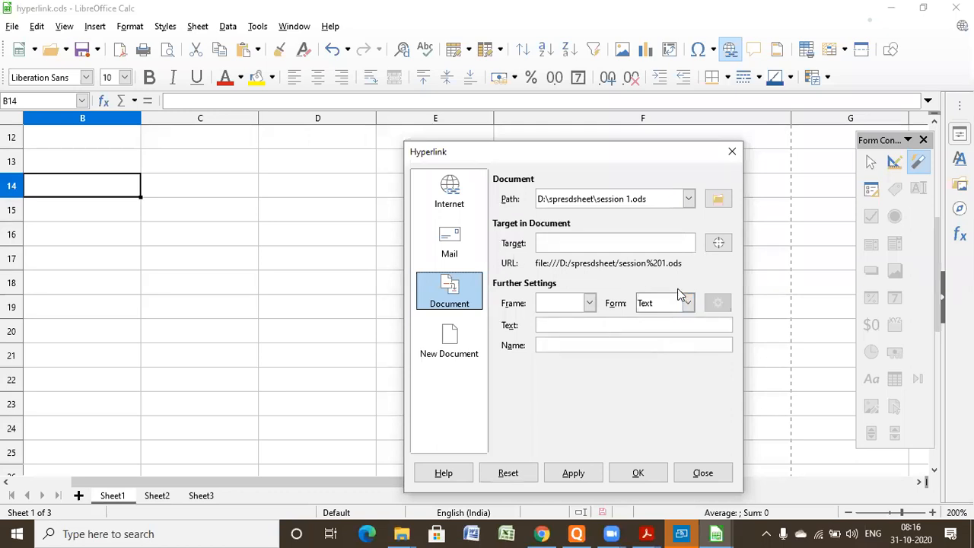
- Set the hyperlink's display text to SESSION and insert it into cell B14
{"action": "left_click", "coordinate": [611, 324]}
{"action": "type", "text": "SESSION"}
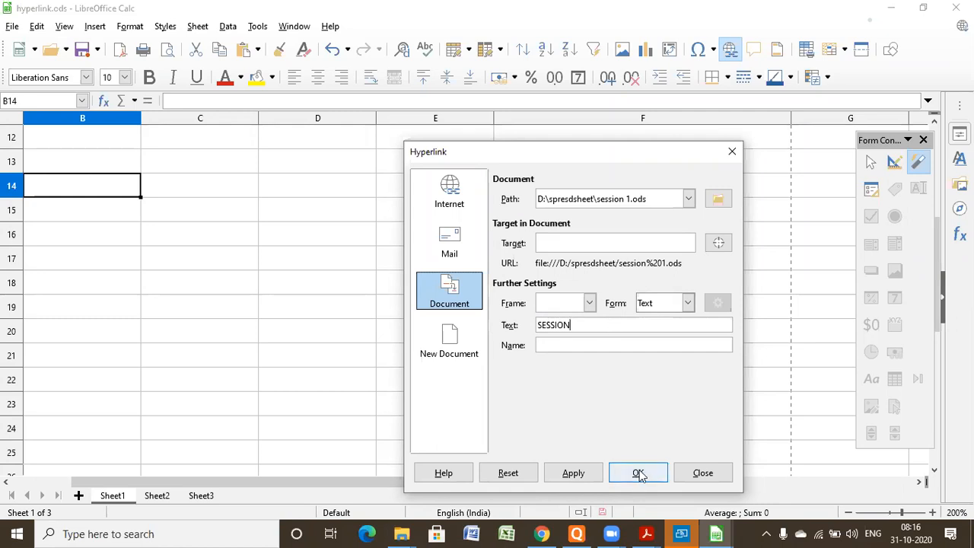
{"action": "left_click", "coordinate": [580, 474]}
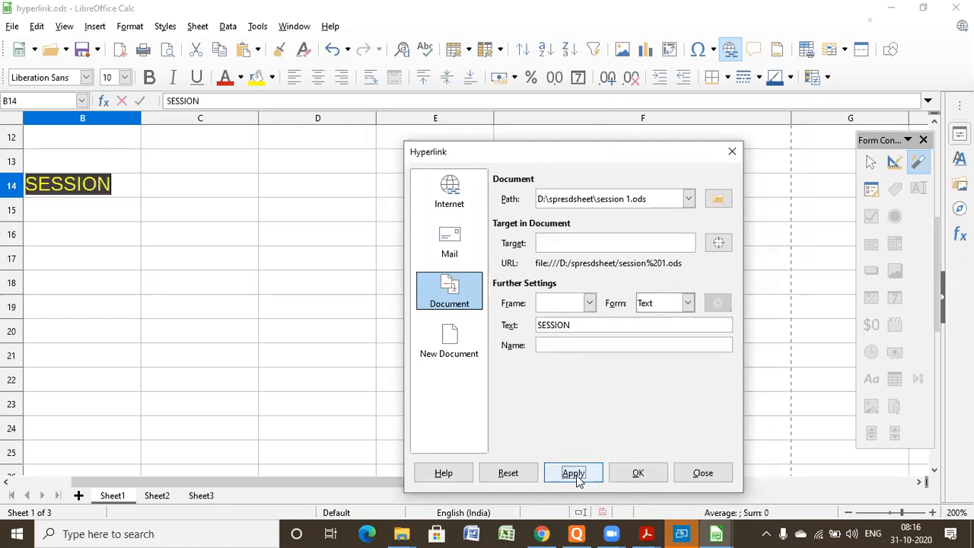
{"action": "left_click", "coordinate": [621, 477]}
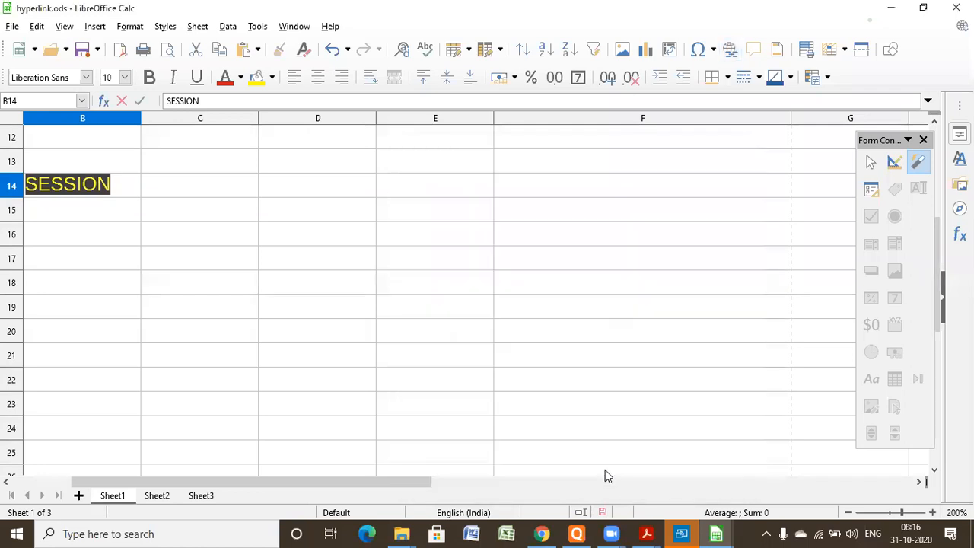
{"action": "left_click", "coordinate": [245, 242]}
{"action": "mouse_move", "coordinate": [48, 193]}
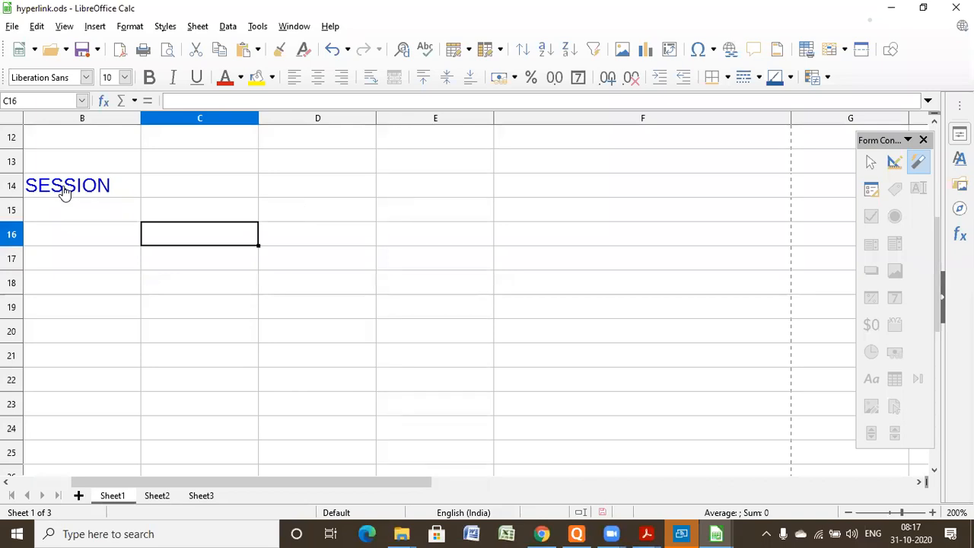
- Start another document hyperlink in cell D19 with session 1.ods from the spresdsheet folder as its path
{"action": "left_click", "coordinate": [282, 308]}
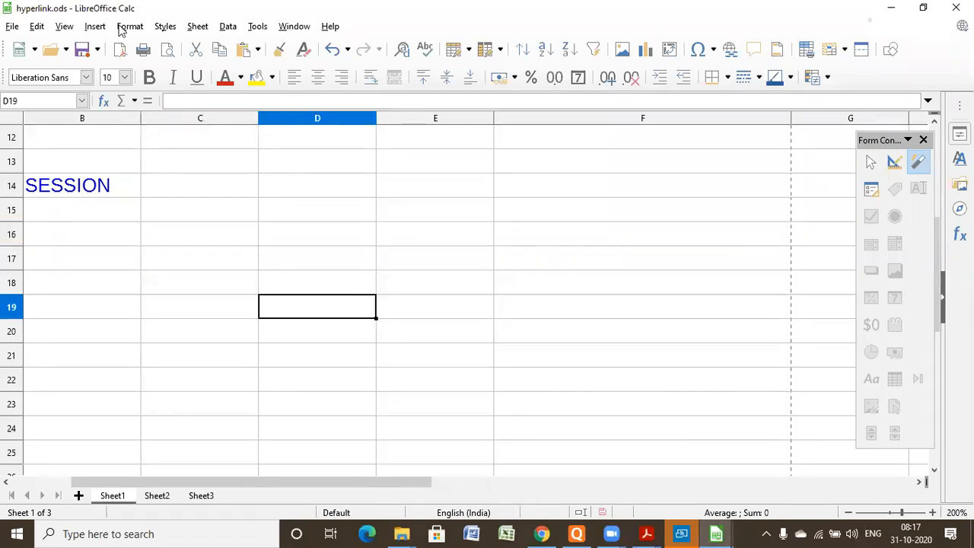
{"action": "key", "text": "alt+i"}
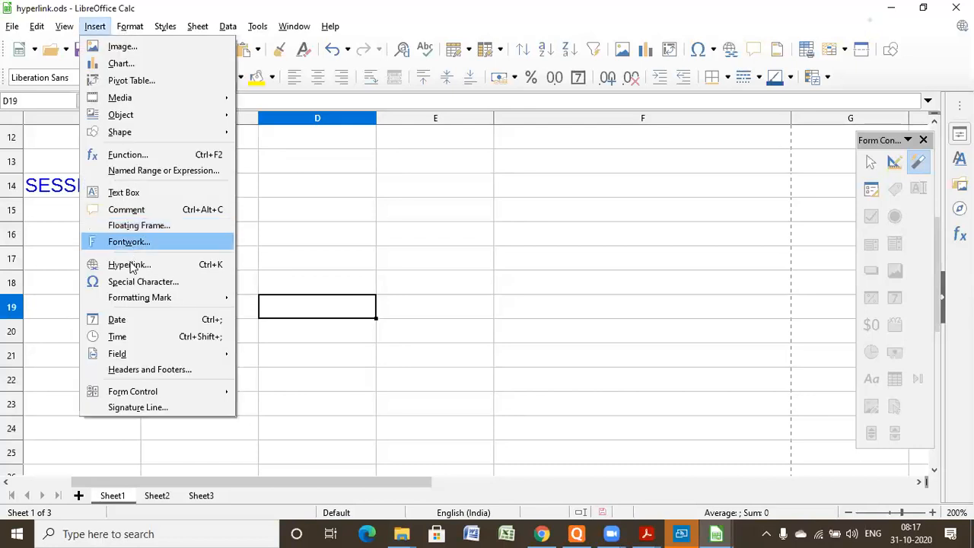
{"action": "left_click", "coordinate": [129, 265]}
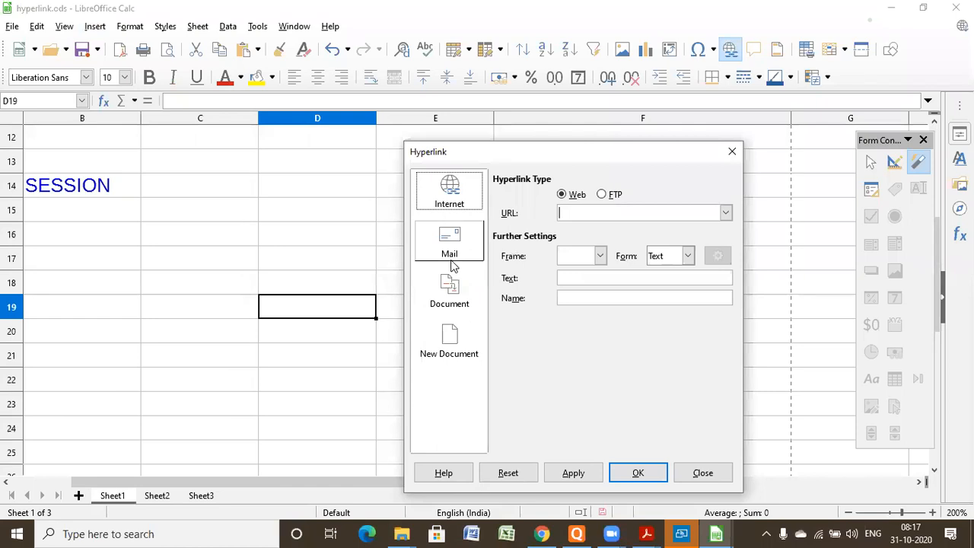
{"action": "left_click", "coordinate": [450, 287]}
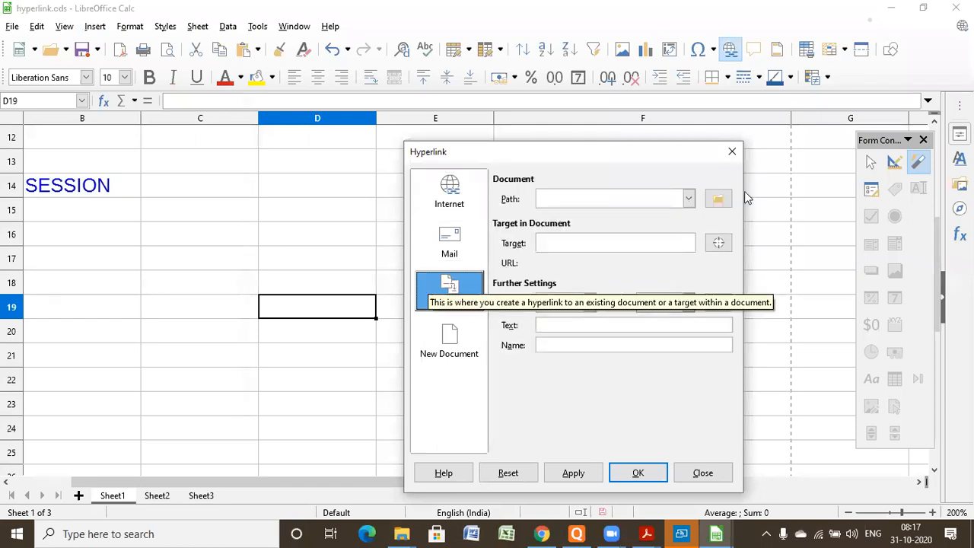
{"action": "left_click", "coordinate": [719, 199]}
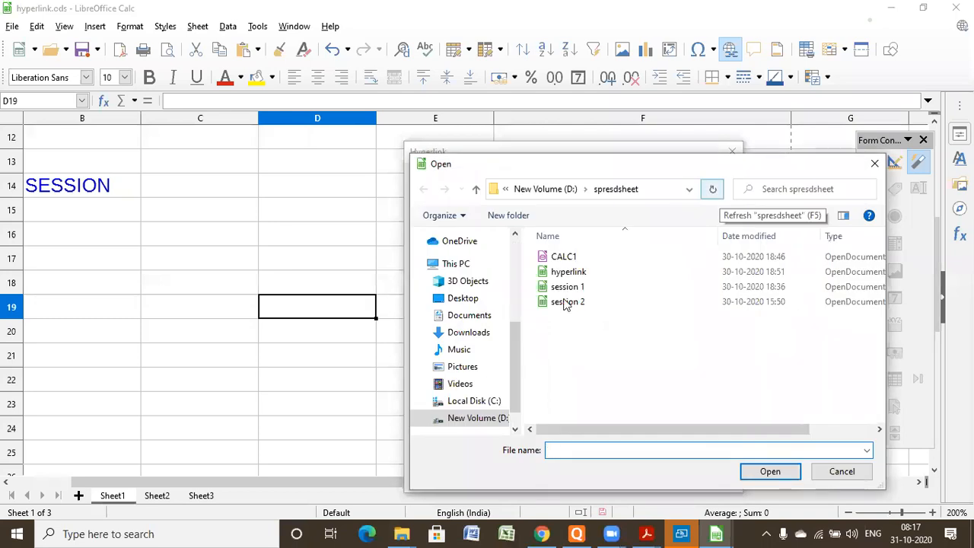
{"action": "left_click", "coordinate": [543, 292]}
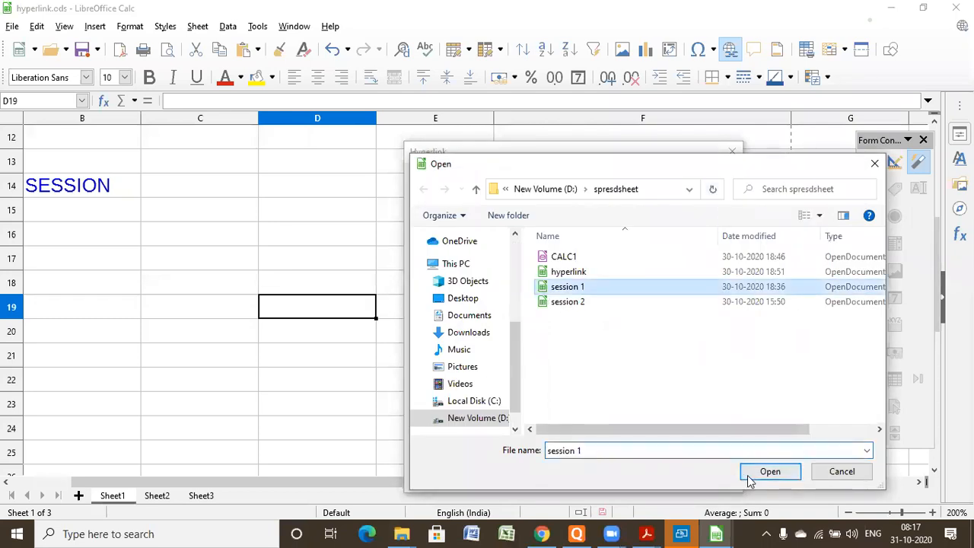
{"action": "left_click", "coordinate": [769, 472]}
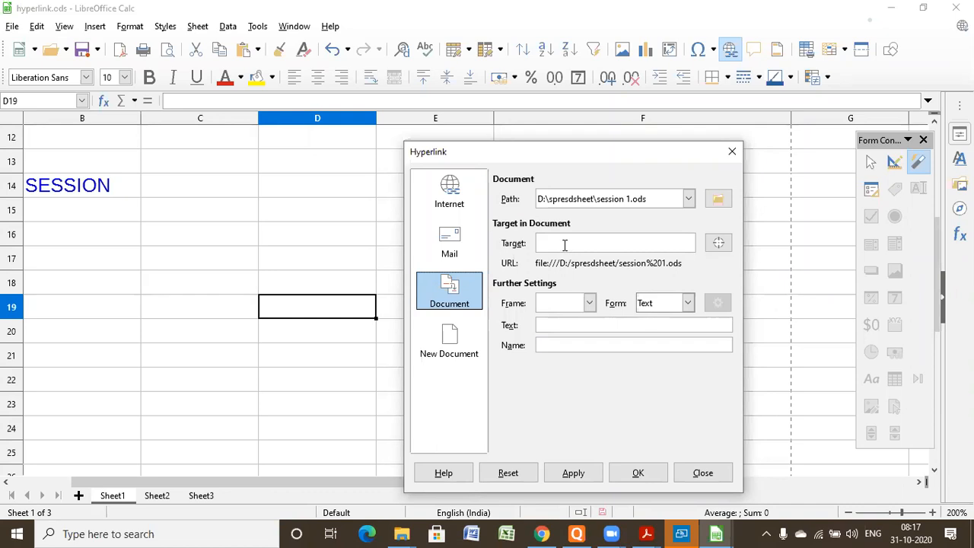
- Give the new link the display text SESSION1 and insert it into cell D19
{"action": "left_click", "coordinate": [542, 326]}
{"action": "type", "text": "S"}
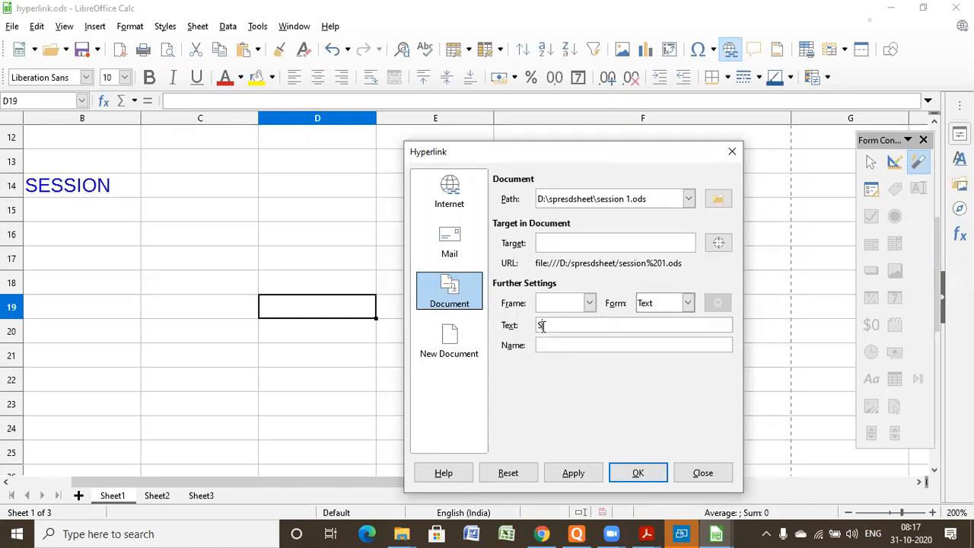
{"action": "type", "text": "ESSION1"}
{"action": "left_click", "coordinate": [639, 473]}
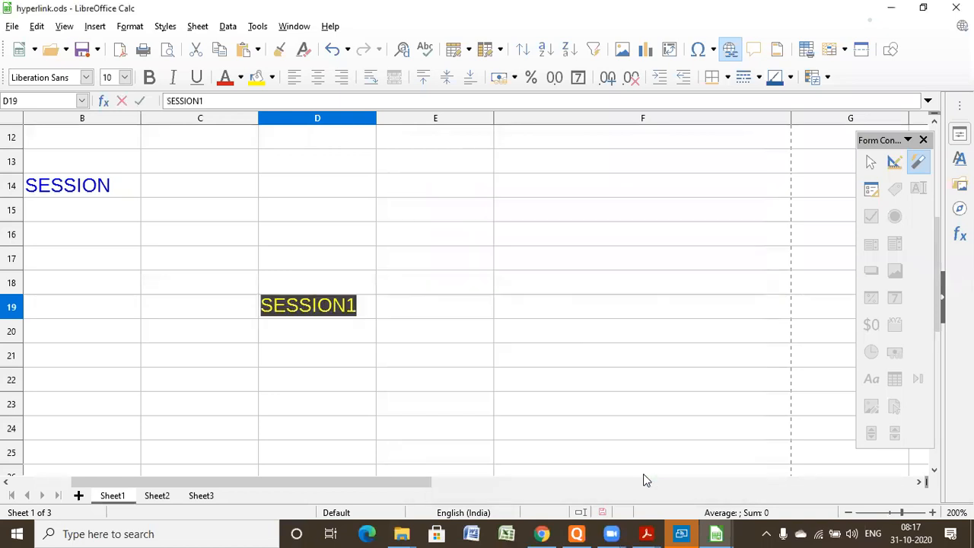
{"action": "left_click", "coordinate": [340, 402]}
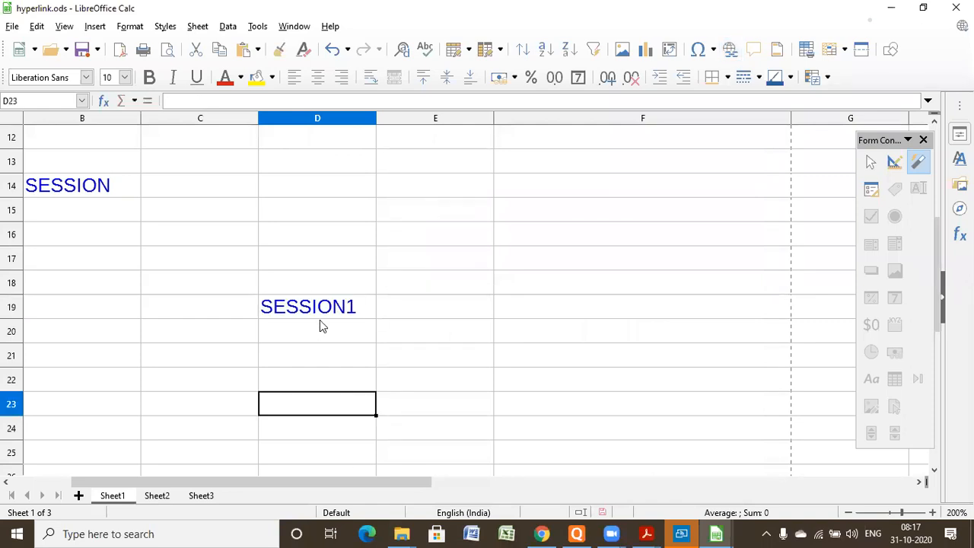
- Test the SESSION1 hyperlink by opening its linked workbook, and close that workbook to return to hyperlink.ods
{"action": "mouse_move", "coordinate": [318, 312]}
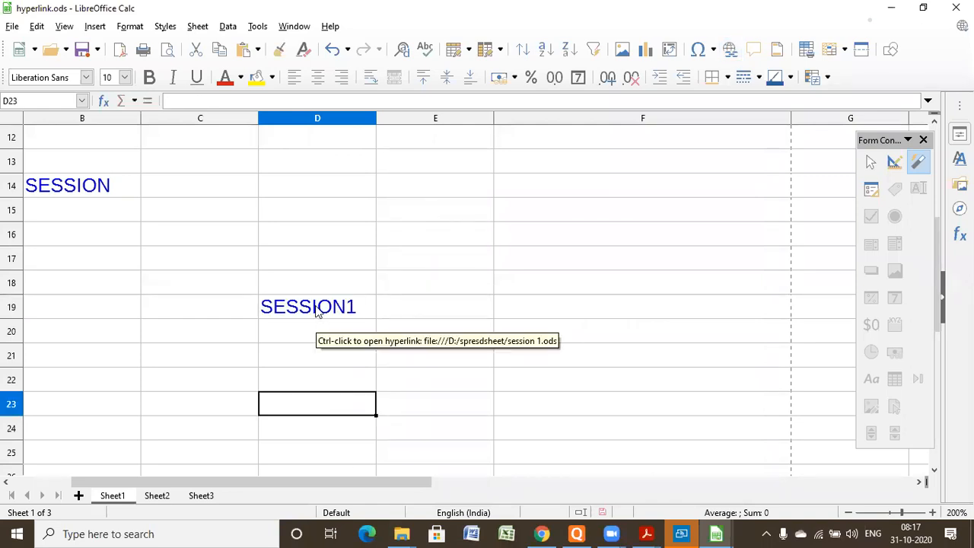
{"action": "left_click", "coordinate": [315, 307], "text": "ctrl"}
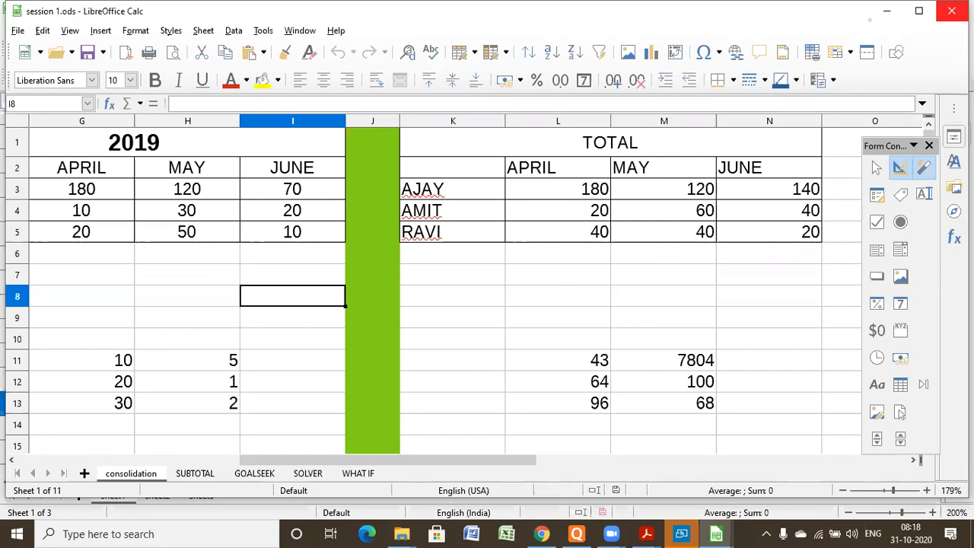
{"action": "left_click", "coordinate": [952, 10]}
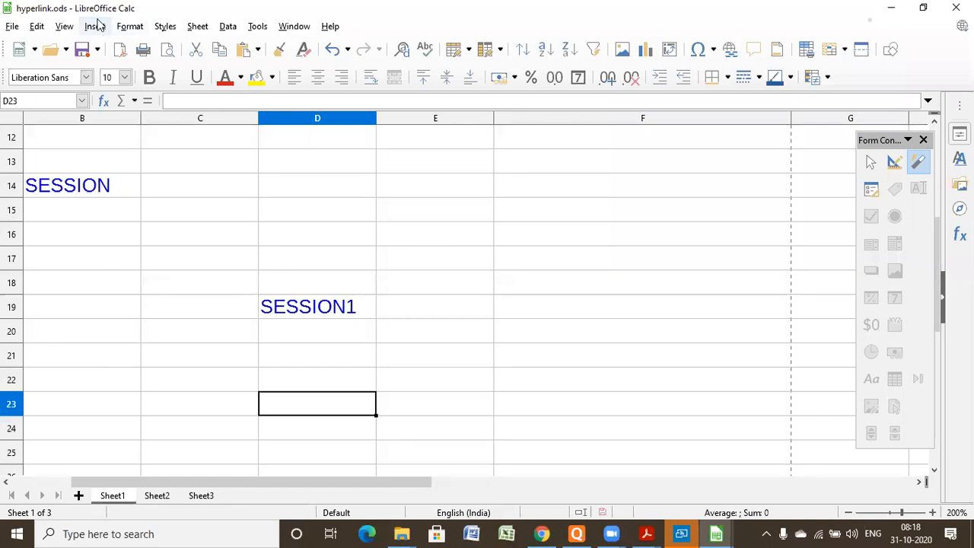
- Start a document hyperlink in cell D23 and choose session 2.ods from the spresdsheet folder as its path
{"action": "left_click", "coordinate": [97, 26]}
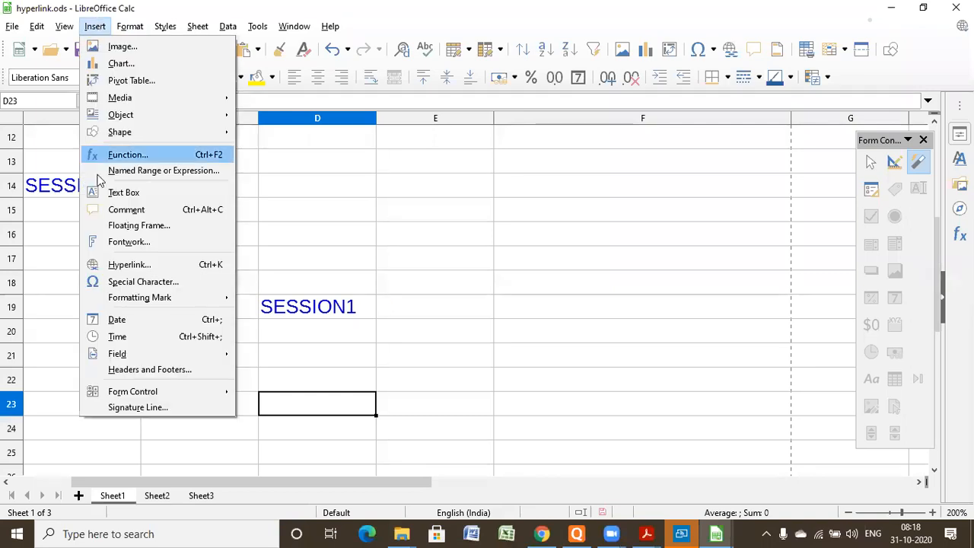
{"action": "left_click", "coordinate": [127, 263]}
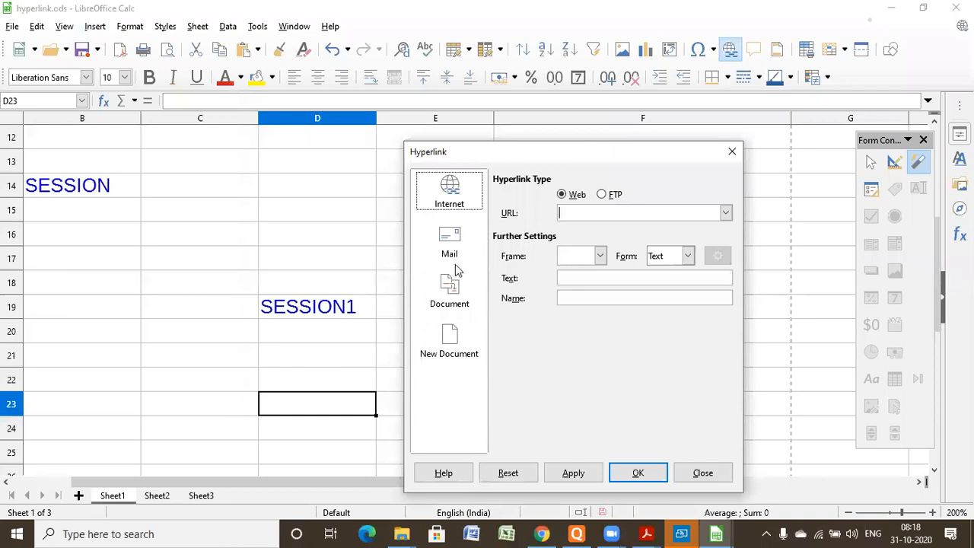
{"action": "left_click", "coordinate": [455, 306]}
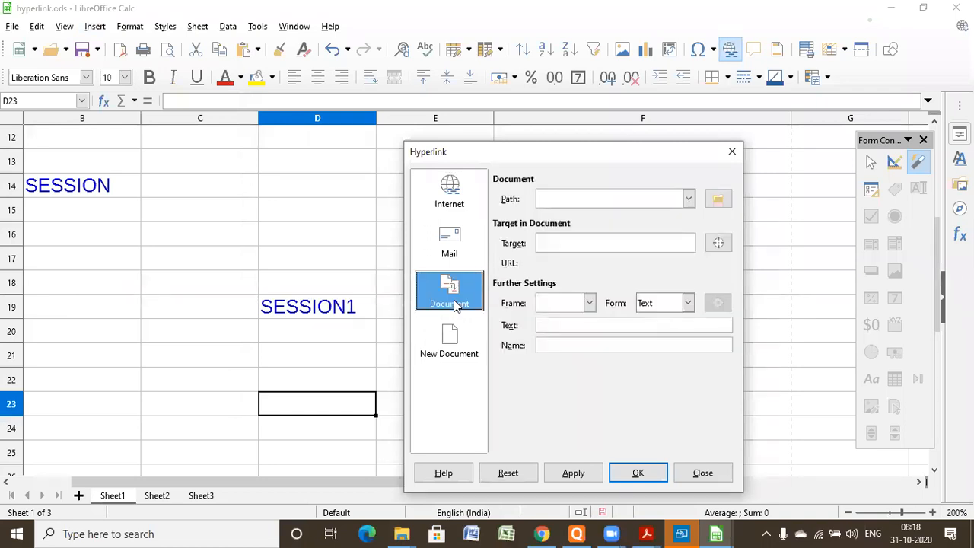
{"action": "left_click", "coordinate": [717, 198]}
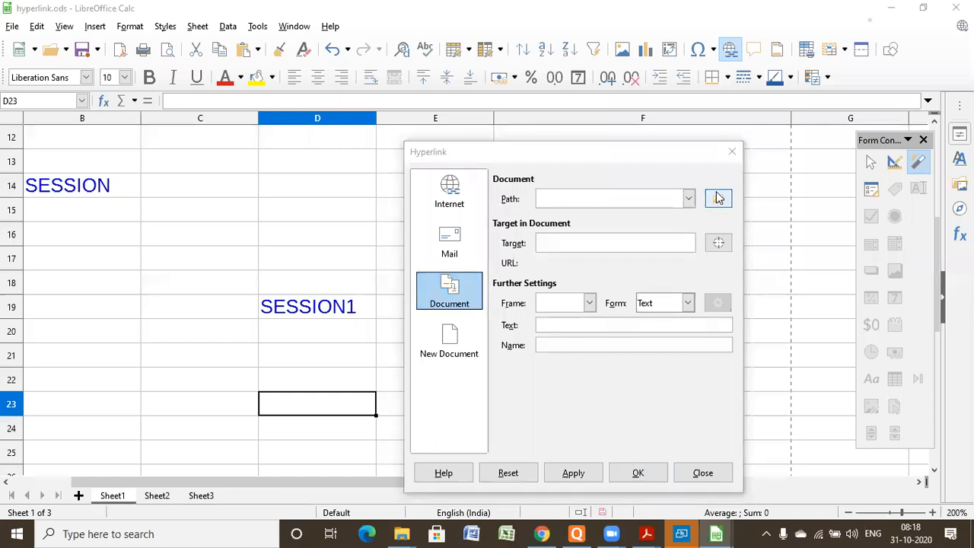
{"action": "left_click", "coordinate": [572, 303]}
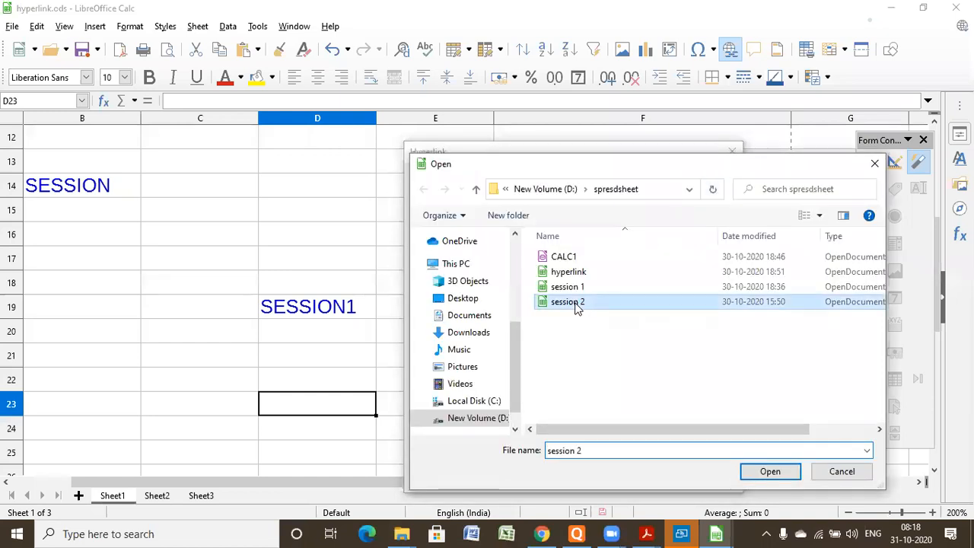
{"action": "left_click", "coordinate": [770, 471]}
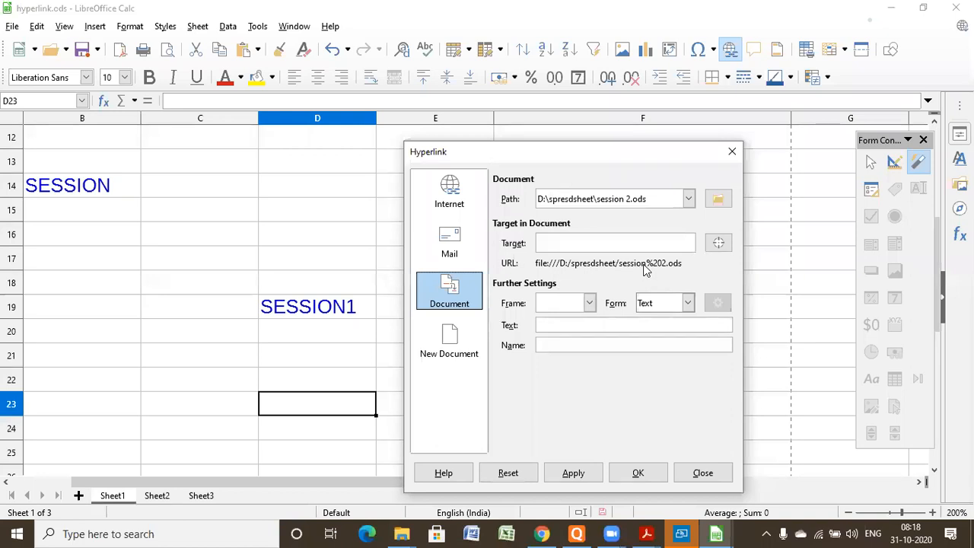
- Set this hyperlink's display text to SESSION2 and insert it into cell D23
{"action": "left_click", "coordinate": [655, 323]}
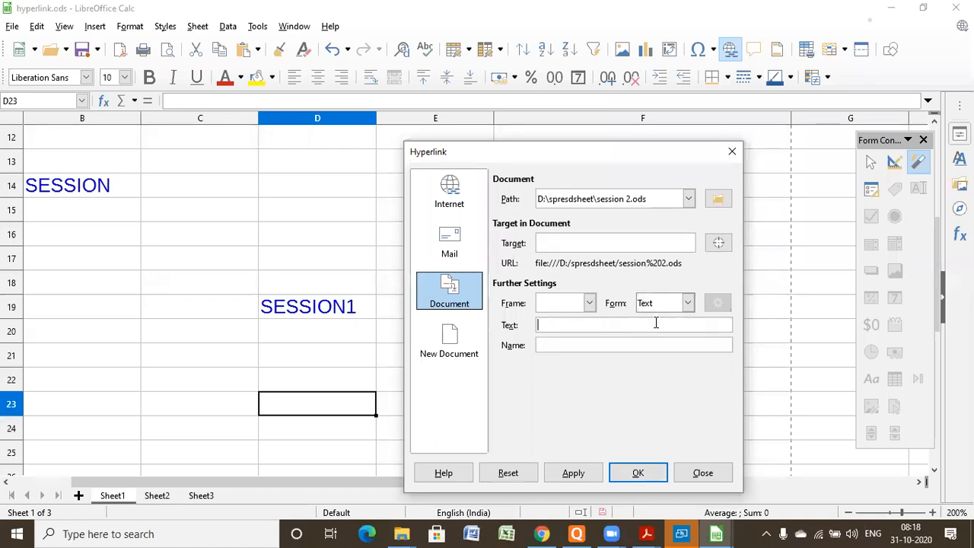
{"action": "type", "text": "SESSION2"}
{"action": "left_click", "coordinate": [645, 472]}
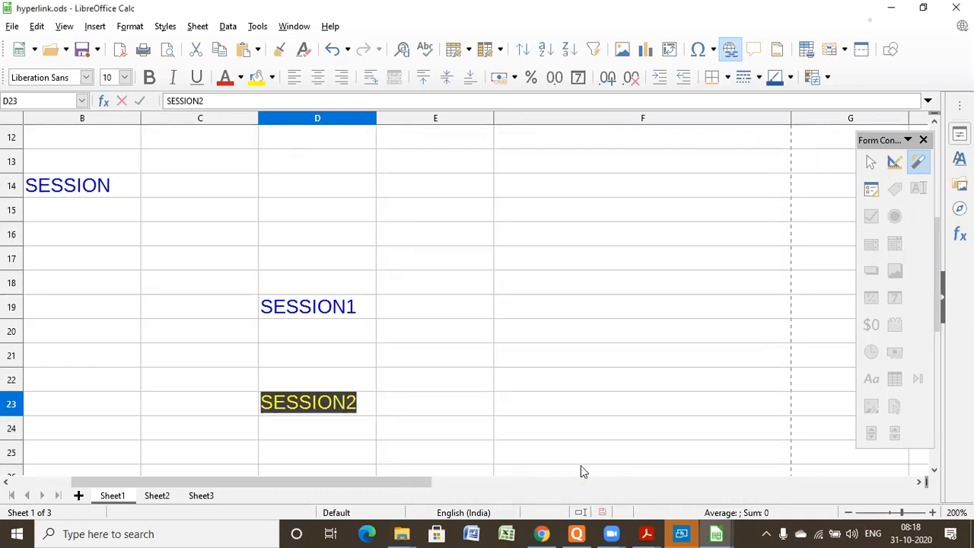
{"action": "left_click", "coordinate": [454, 429]}
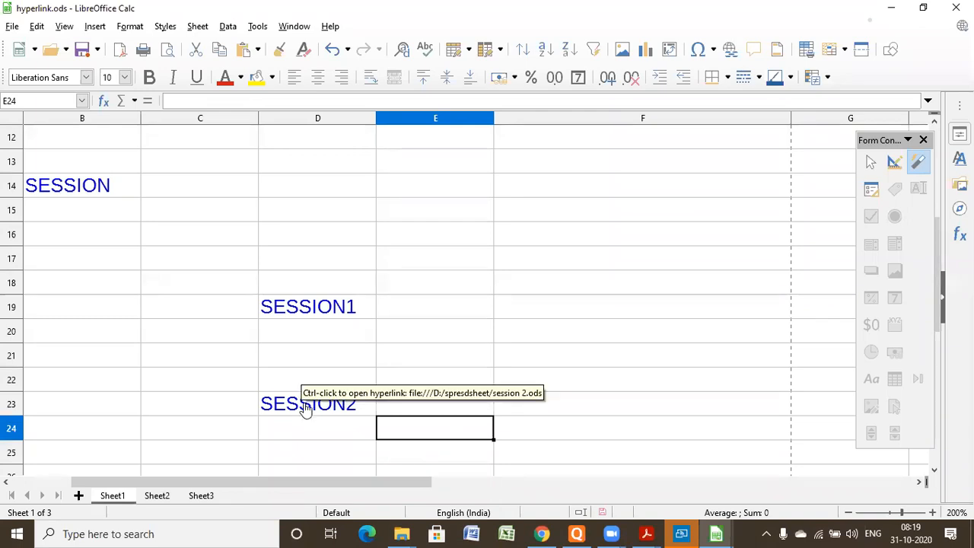
- Close hyperlink.ods with its changes saved, reopen it from the spresdsheet folder and allow updating of its external links
{"action": "left_click", "coordinate": [335, 432]}
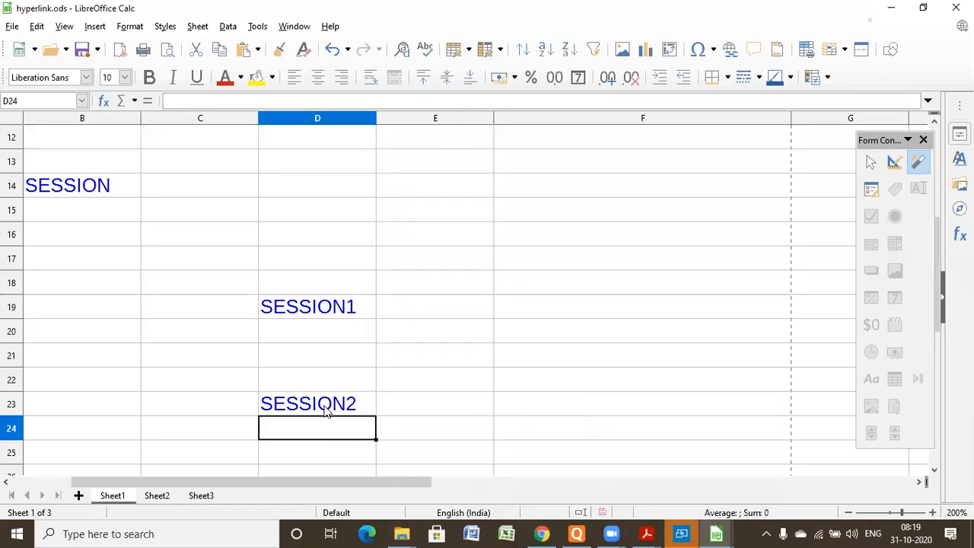
{"action": "left_click", "coordinate": [427, 377]}
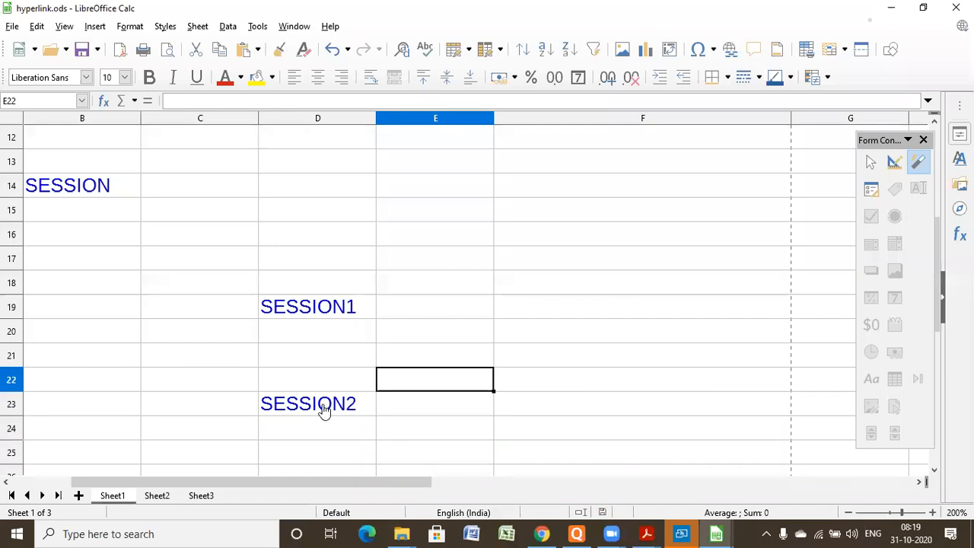
{"action": "left_click", "coordinate": [776, 147]}
{"action": "left_click", "coordinate": [956, 7]}
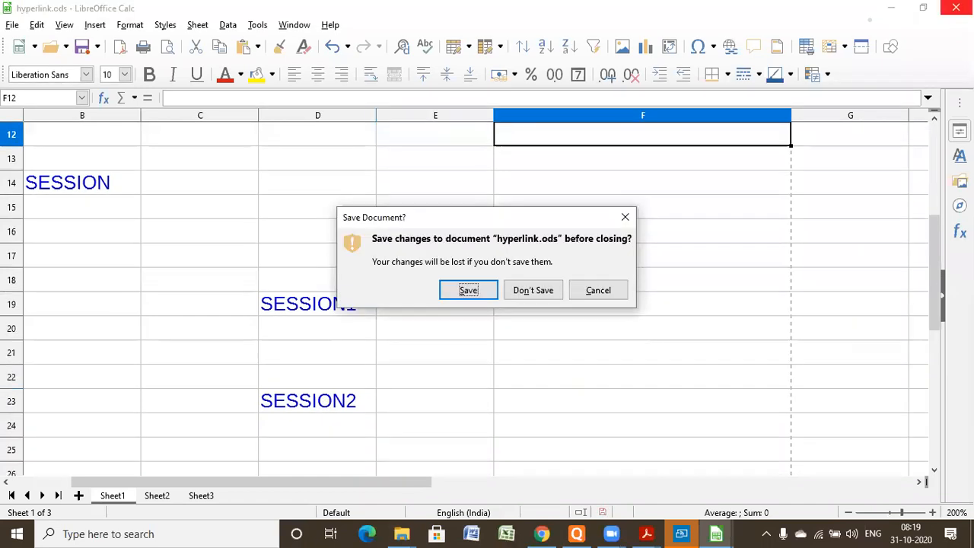
{"action": "left_click", "coordinate": [467, 291]}
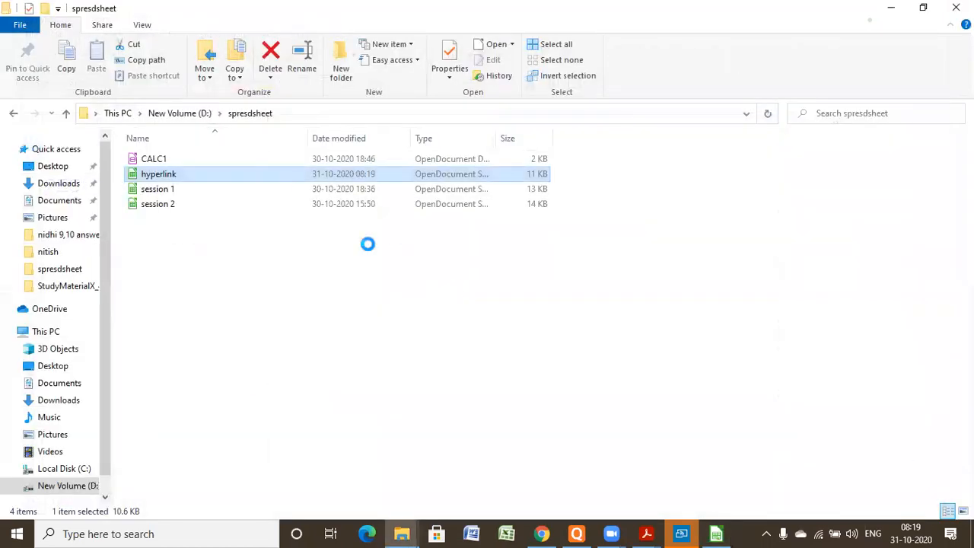
{"action": "double_click", "coordinate": [232, 169]}
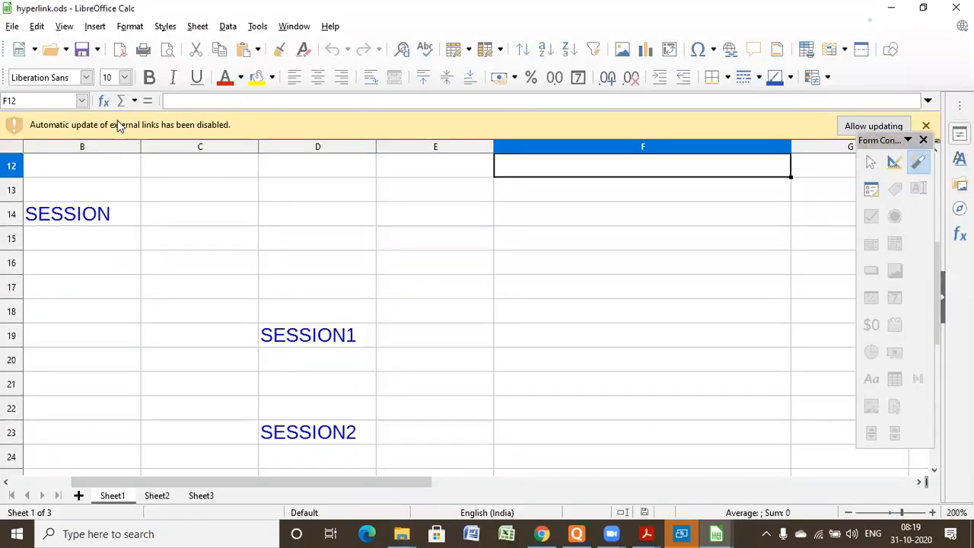
{"action": "left_click", "coordinate": [848, 134]}
{"action": "left_click", "coordinate": [849, 134]}
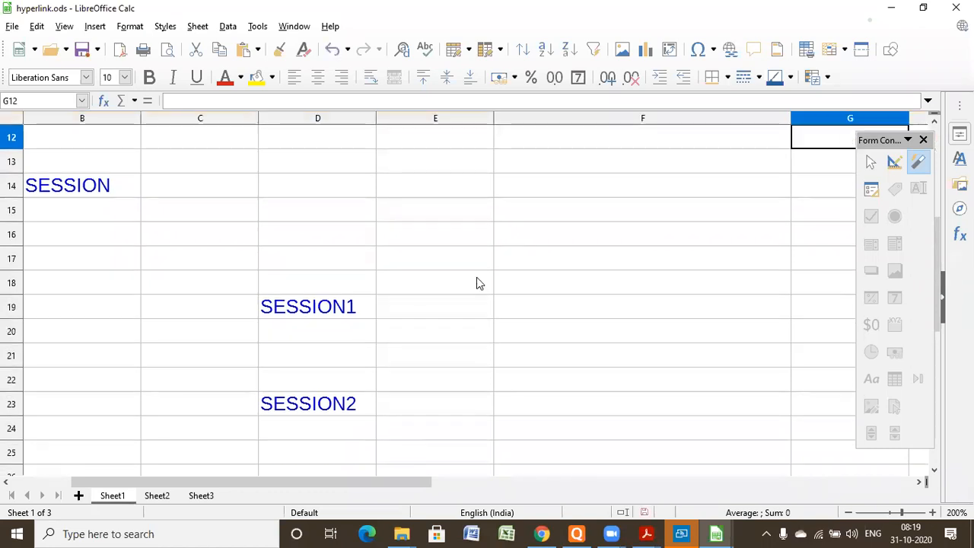
- Test the SESSION2 hyperlink in cell D23 by opening its linked workbook, and close that workbook
{"action": "left_click", "coordinate": [308, 408], "text": "ctrl"}
{"action": "left_click", "coordinate": [704, 396]}
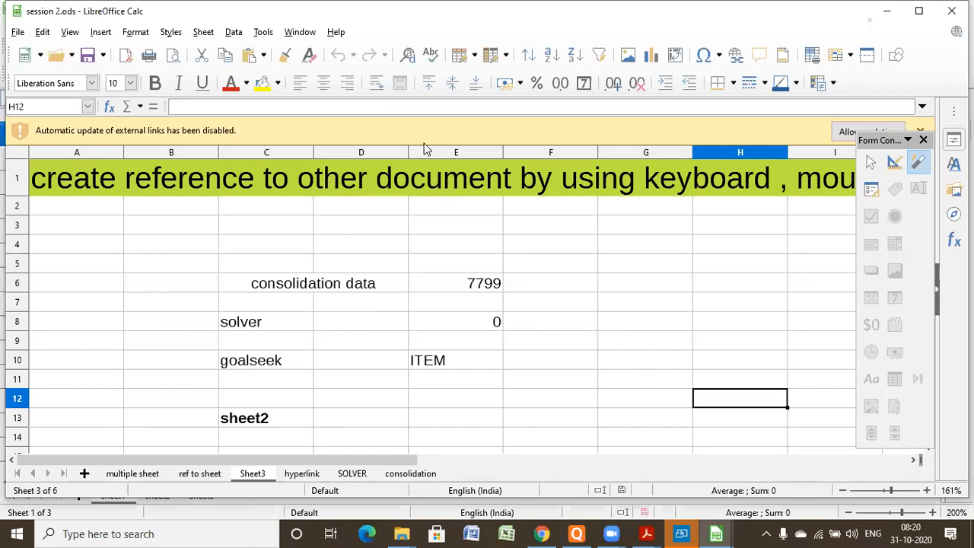
{"action": "left_click", "coordinate": [950, 12]}
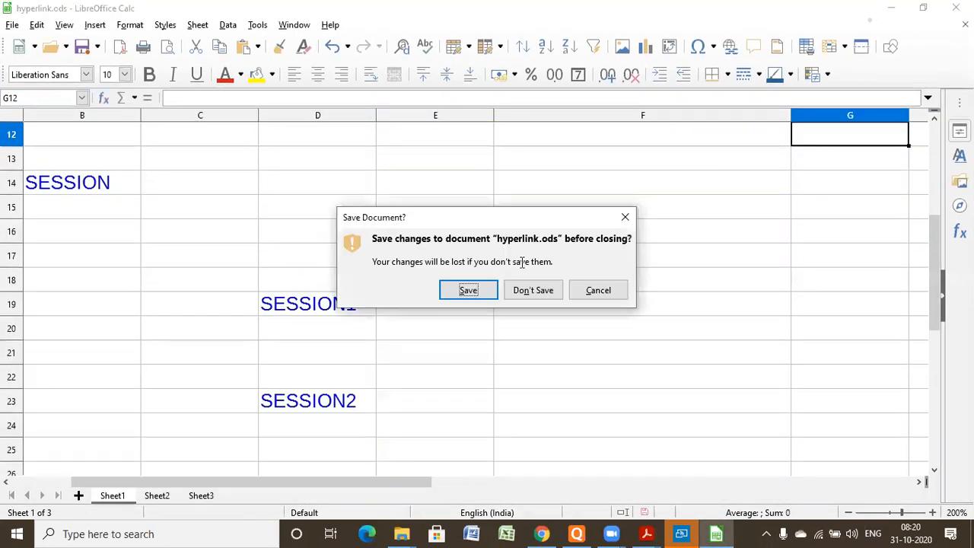
- Save hyperlink.ods on closing, open the file again from its folder and enable external link updates
{"action": "left_click", "coordinate": [481, 290]}
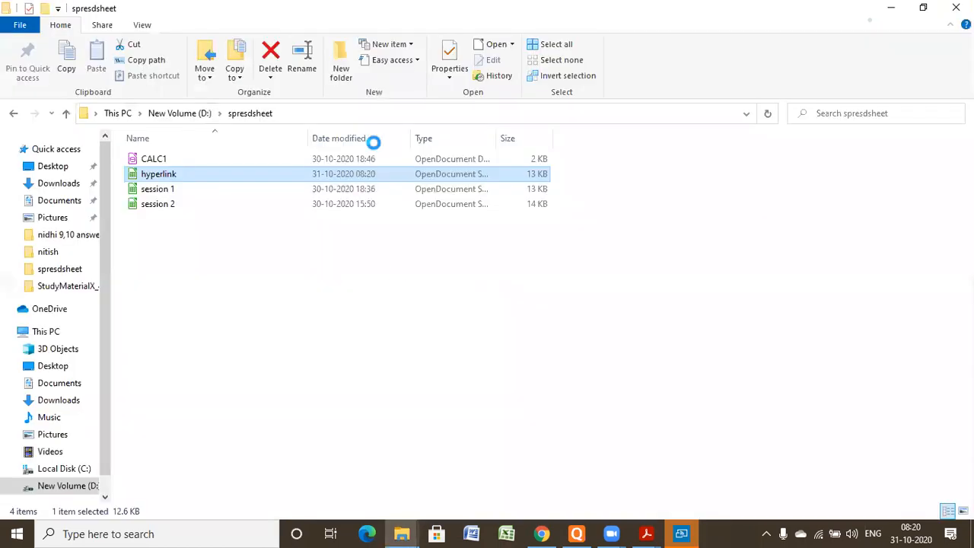
{"action": "double_click", "coordinate": [174, 175]}
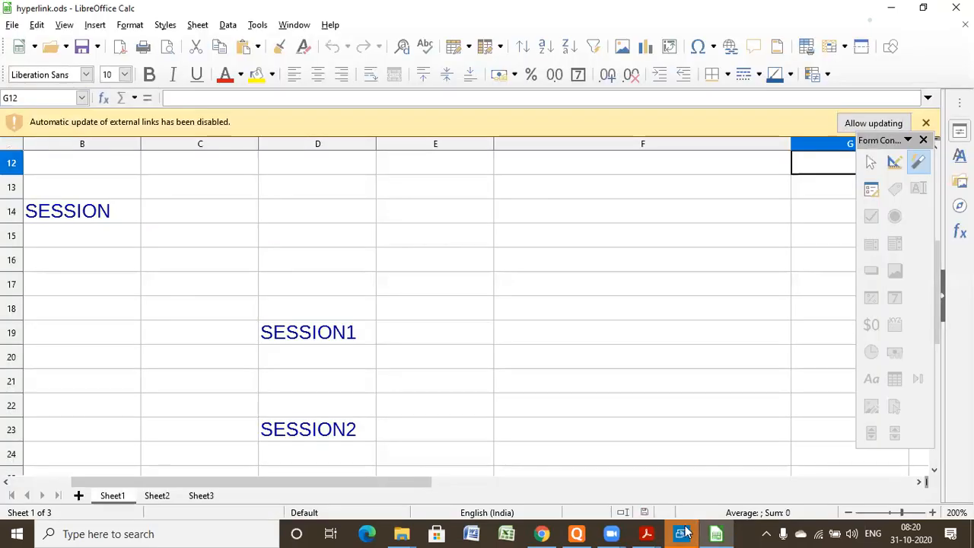
{"action": "left_click", "coordinate": [683, 532]}
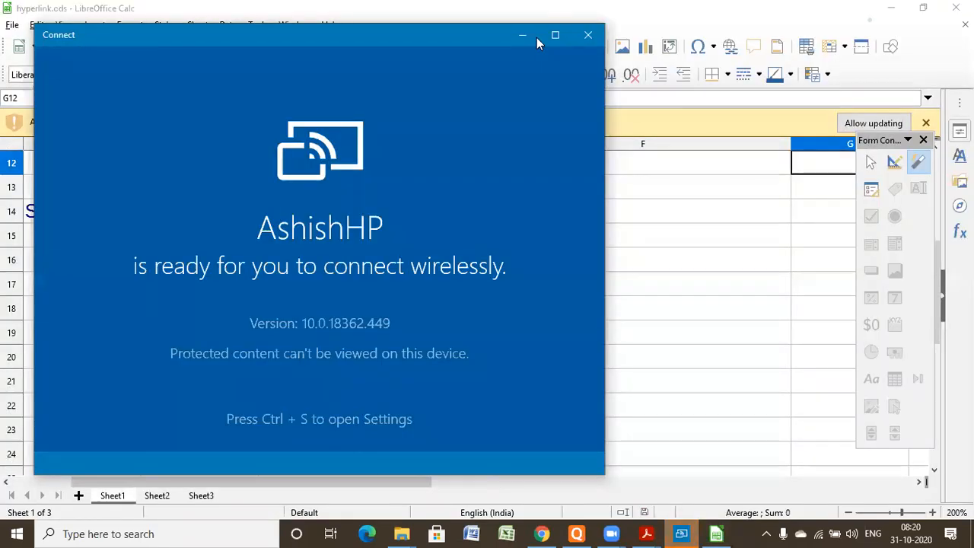
{"action": "left_click", "coordinate": [588, 34]}
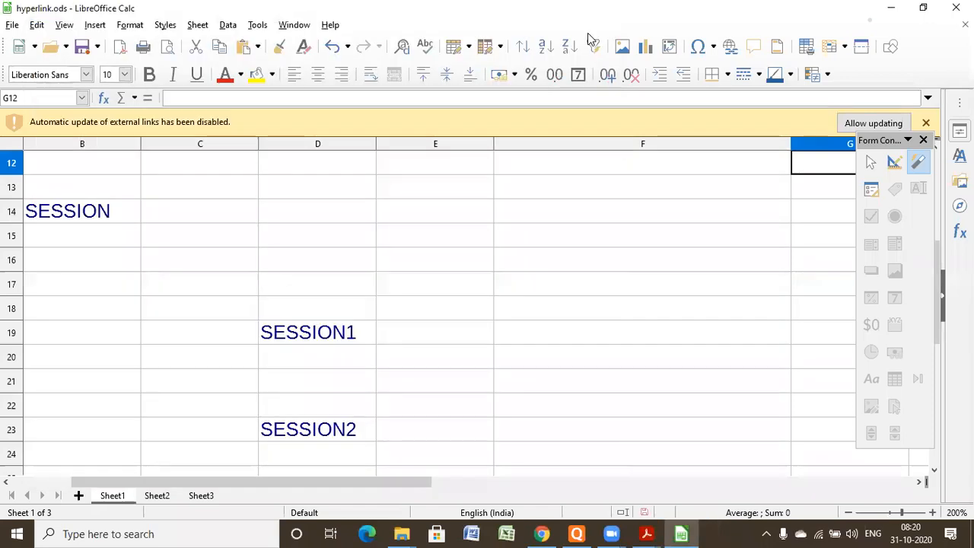
{"action": "left_click", "coordinate": [895, 127]}
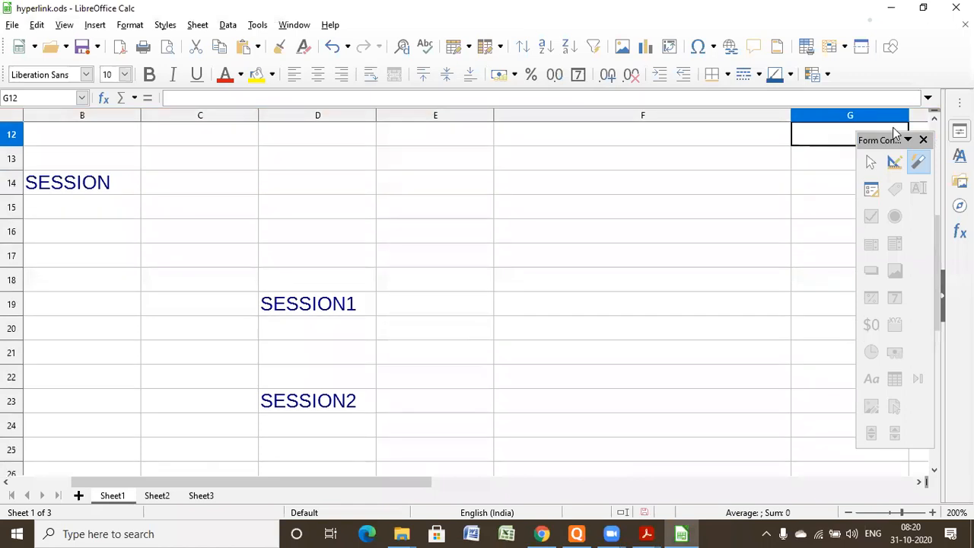
- Go to Sheet3 and select cell A3 as the insertion point
{"action": "left_click", "coordinate": [455, 323]}
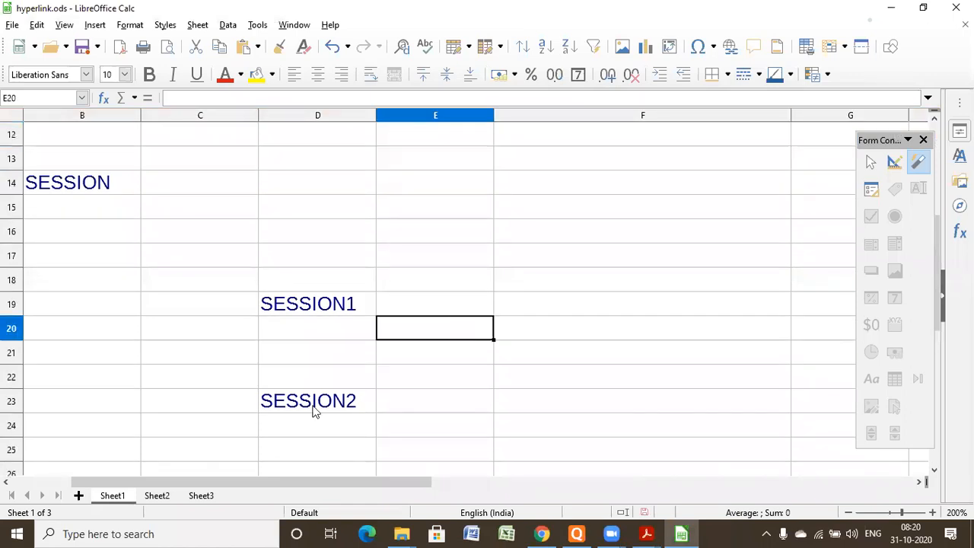
{"action": "left_click", "coordinate": [209, 496]}
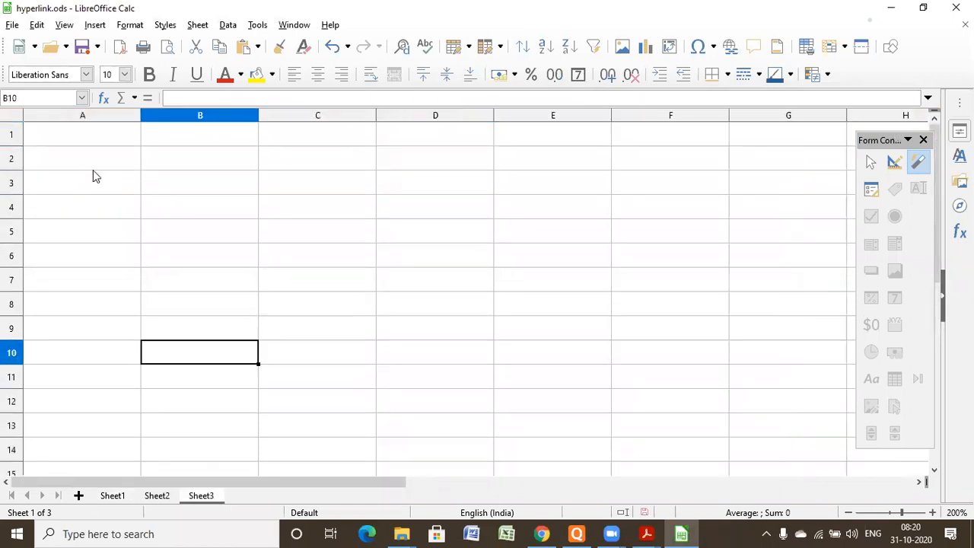
{"action": "left_click", "coordinate": [97, 181]}
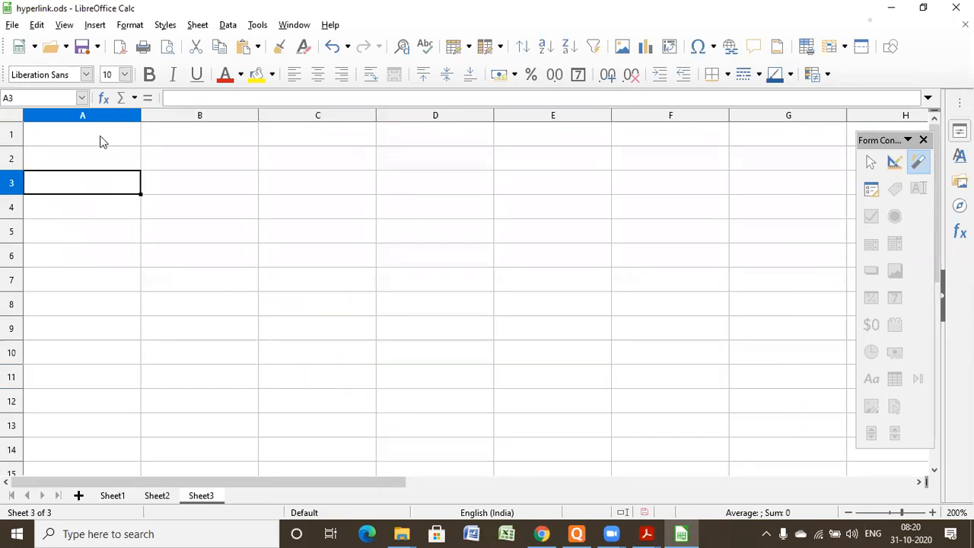
{"action": "left_click", "coordinate": [95, 26]}
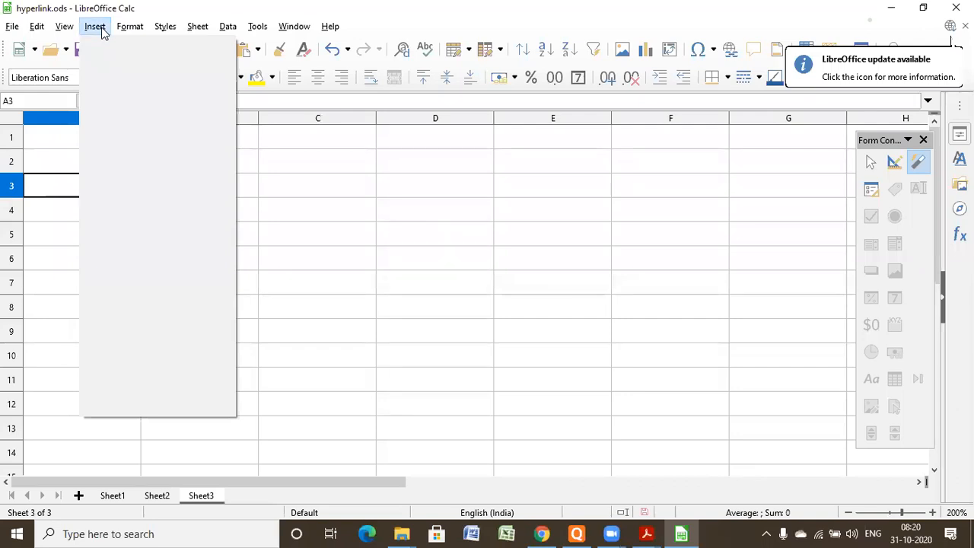
{"action": "mouse_move", "coordinate": [65, 27]}
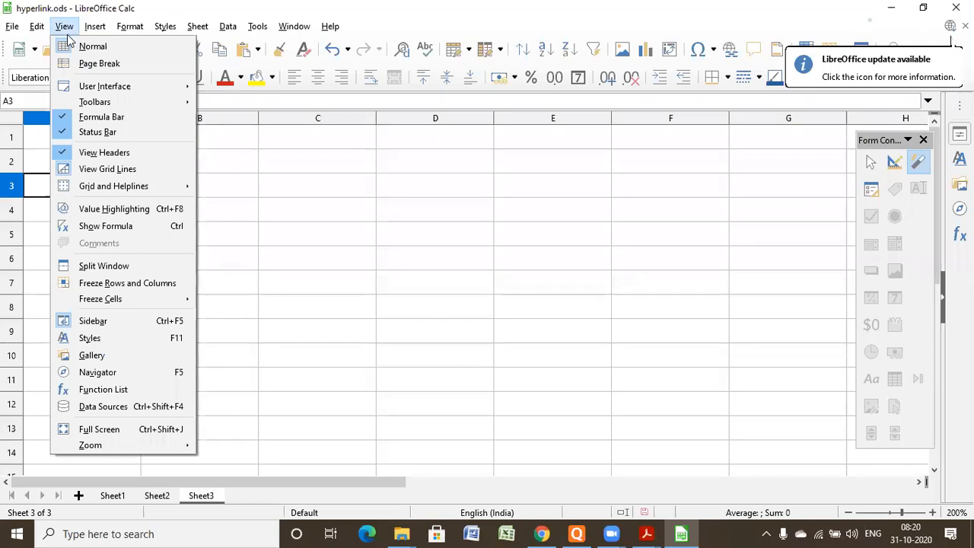
{"action": "left_click", "coordinate": [65, 28]}
{"action": "left_click", "coordinate": [65, 28]}
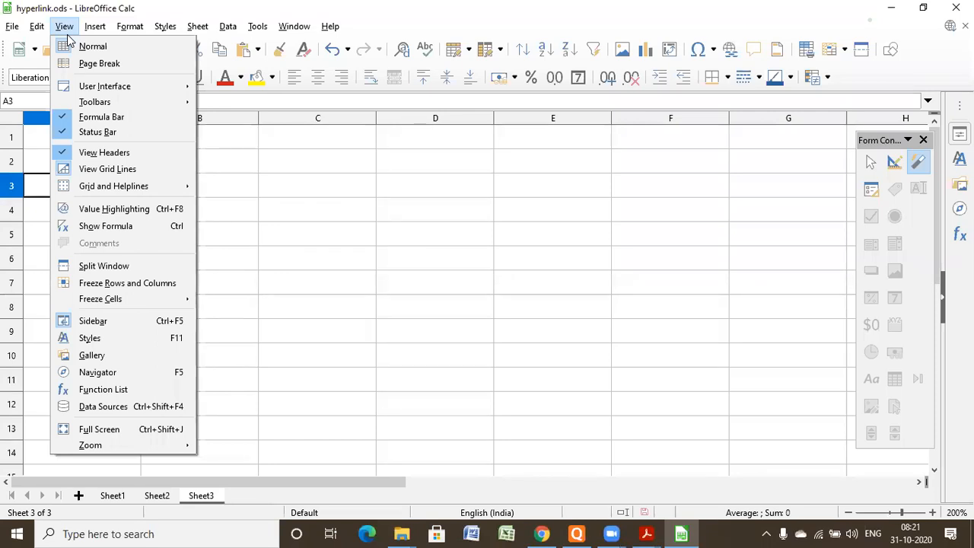
{"action": "key", "text": "Right"}
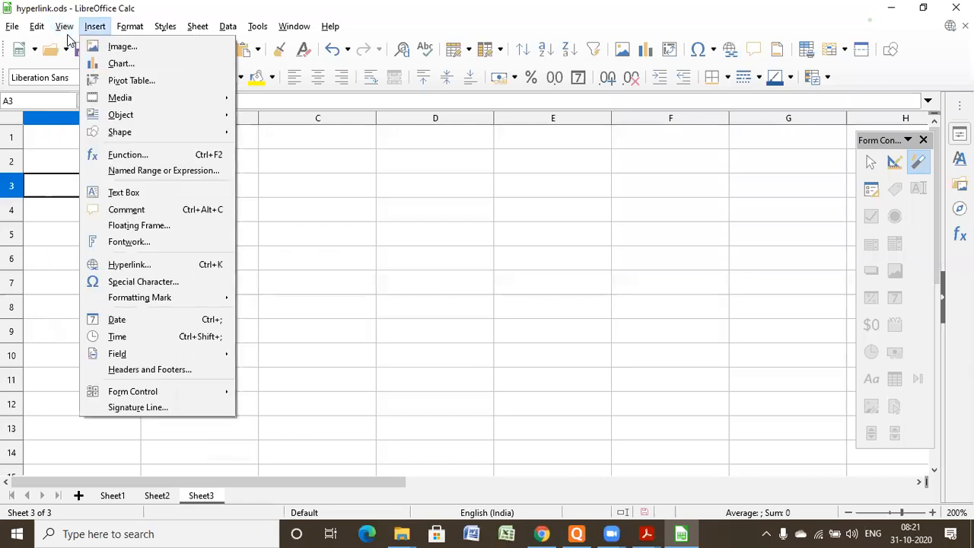
{"action": "key", "text": "alt+Tab"}
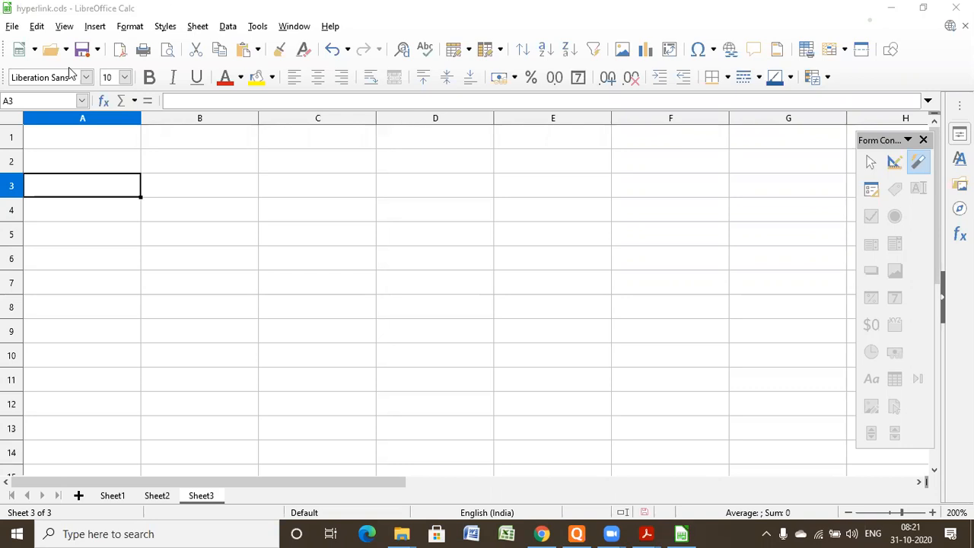
- Start a link to external data at cell A3 and choose session 1.ods from the spresdsheet folder as its source
{"action": "left_click", "coordinate": [95, 31]}
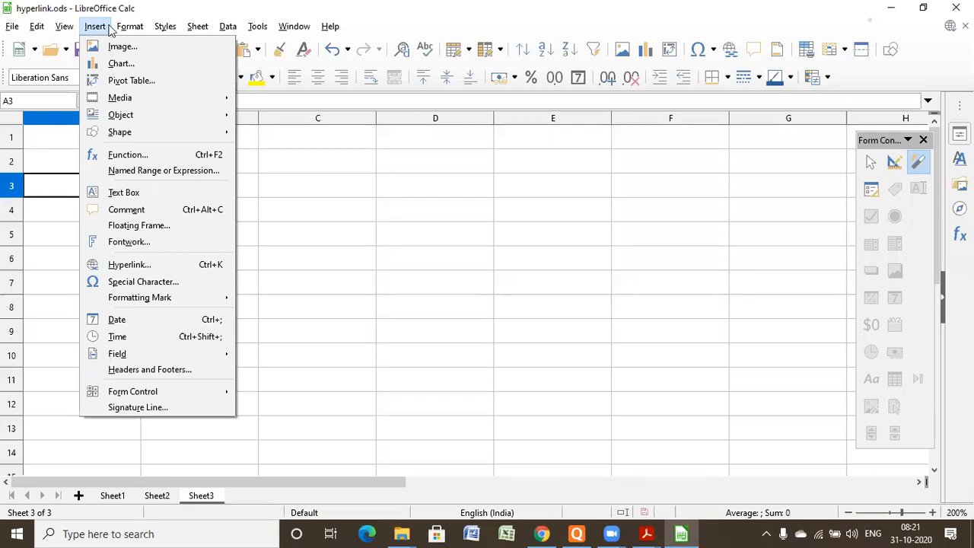
{"action": "left_click", "coordinate": [159, 29]}
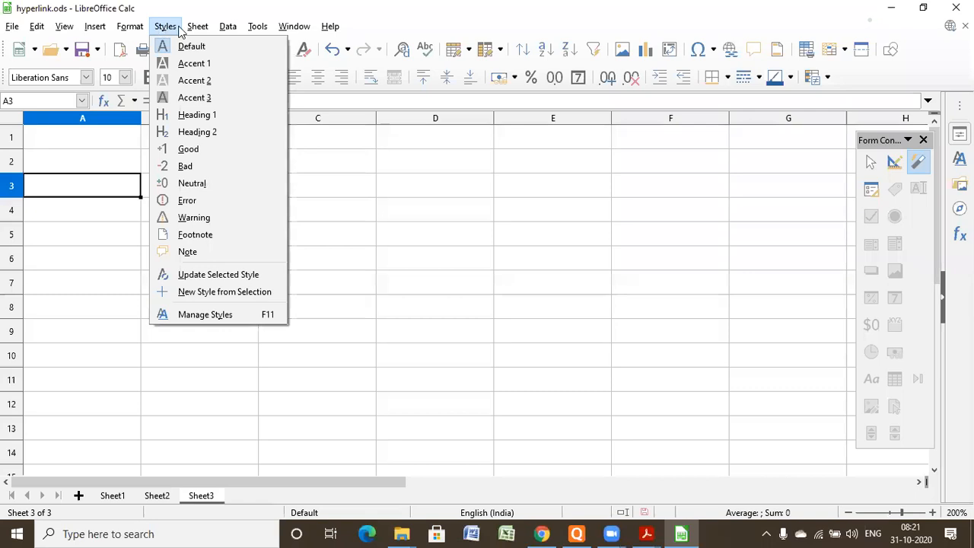
{"action": "mouse_move", "coordinate": [197, 34]}
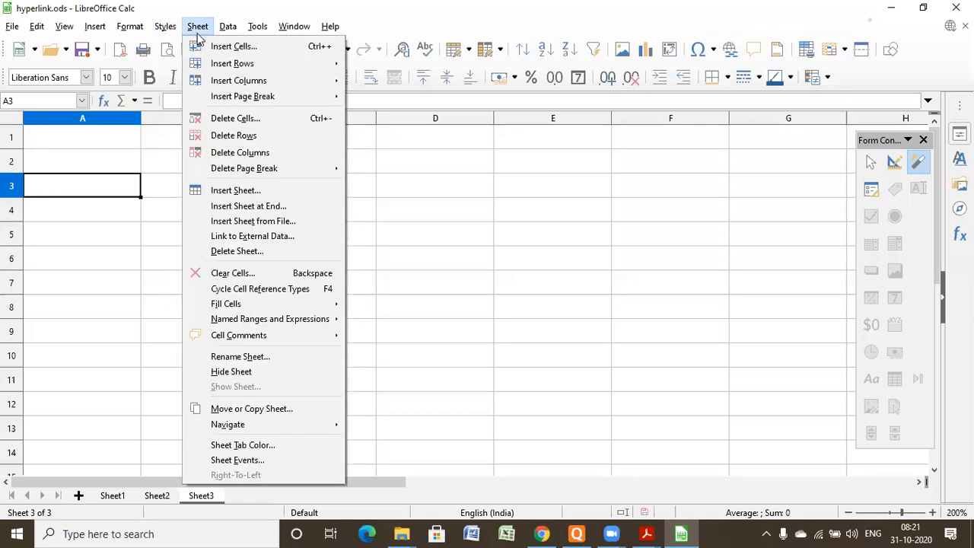
{"action": "mouse_move", "coordinate": [95, 31]}
{"action": "left_click", "coordinate": [231, 239]}
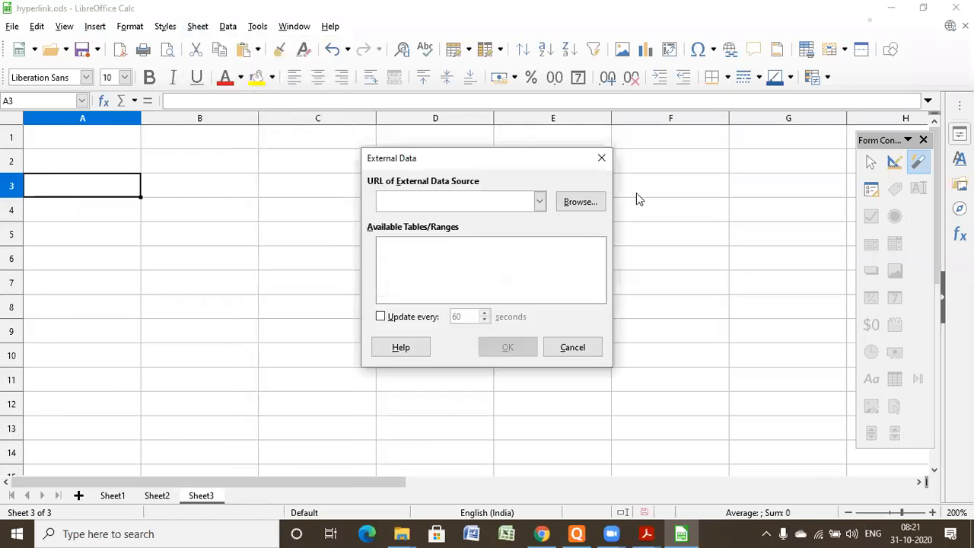
{"action": "left_click", "coordinate": [576, 204]}
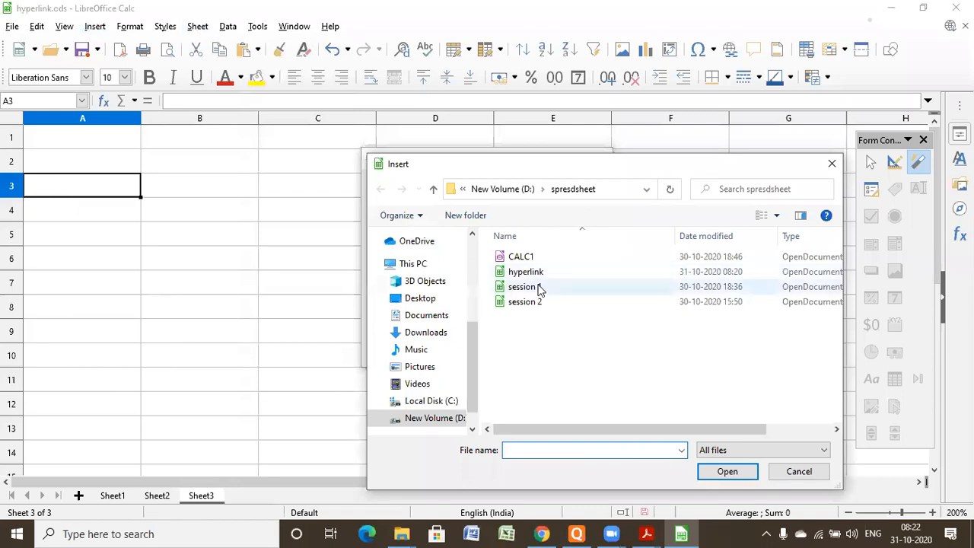
{"action": "left_click", "coordinate": [728, 471]}
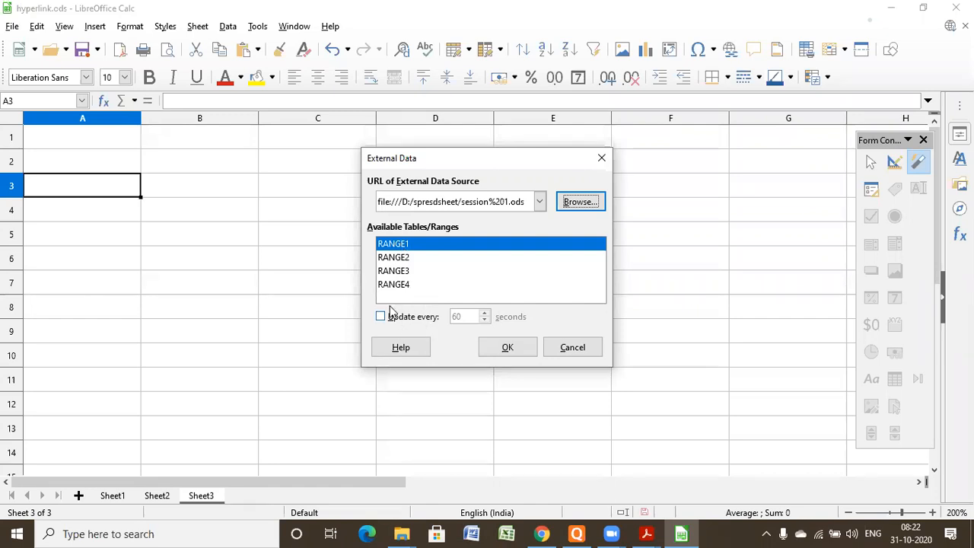
- Choose RANGE1 as the linked range, set it to update every 5 seconds, and insert it at cell A3
{"action": "left_click", "coordinate": [402, 247]}
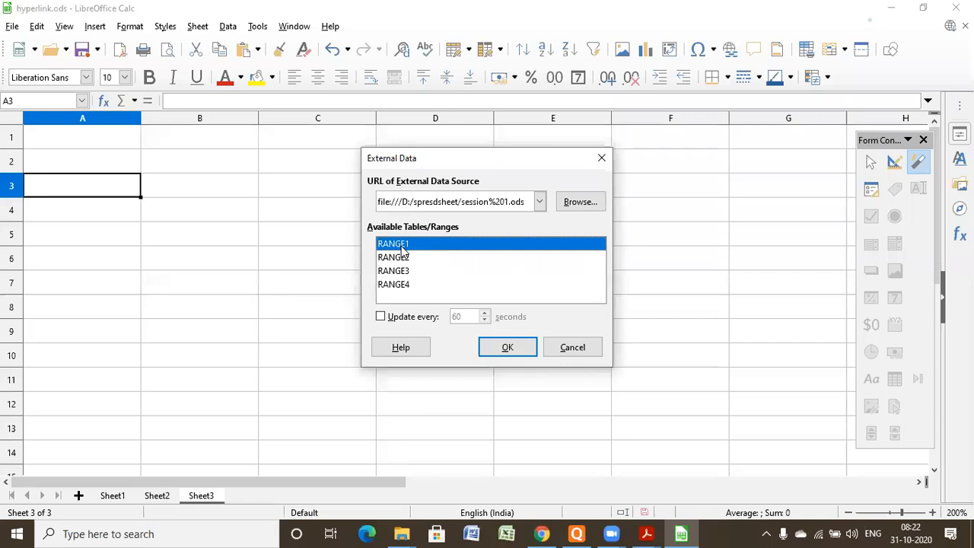
{"action": "left_click", "coordinate": [383, 317]}
{"action": "left_click", "coordinate": [383, 317]}
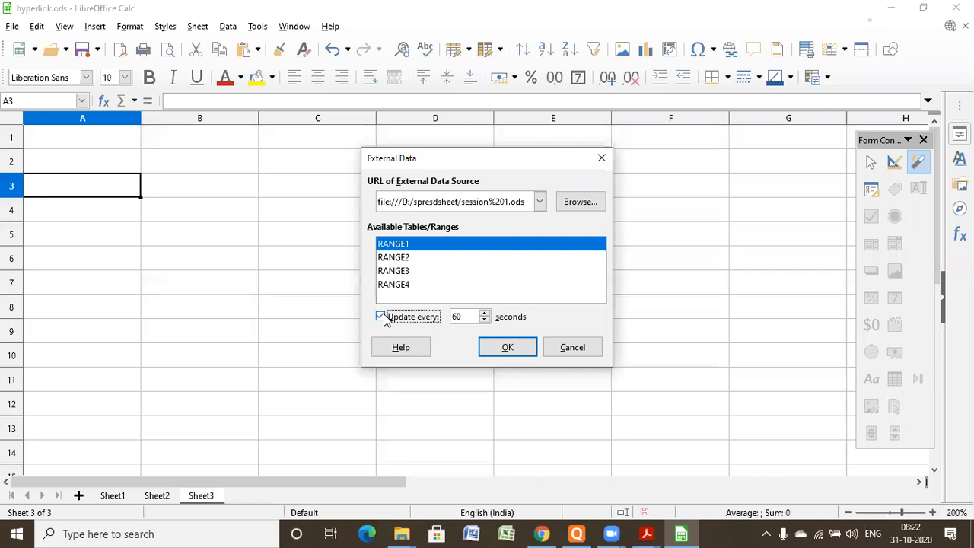
{"action": "left_click", "coordinate": [464, 317]}
{"action": "key", "text": "BackSpace"}
{"action": "key", "text": "BackSpace"}
{"action": "type", "text": "5"}
{"action": "left_click", "coordinate": [504, 347]}
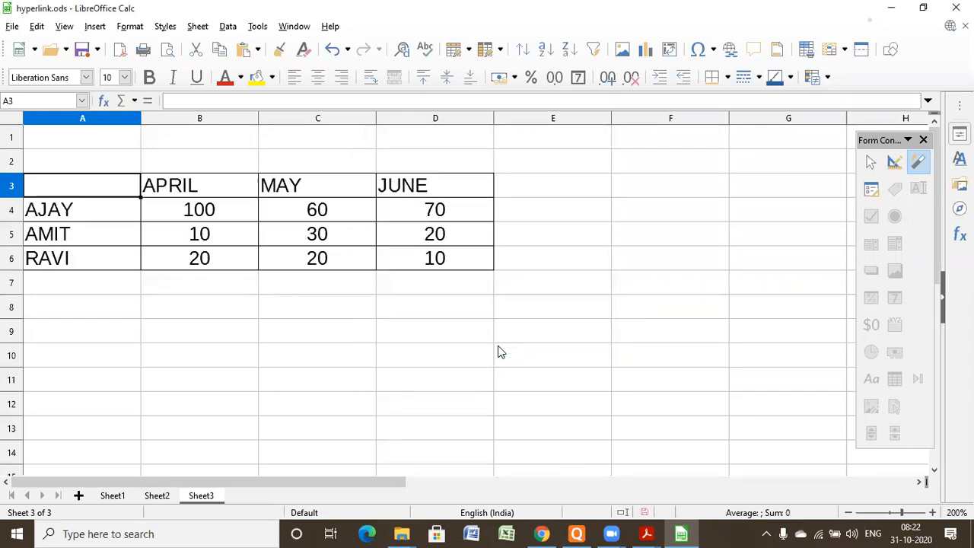
{"action": "left_click", "coordinate": [500, 351]}
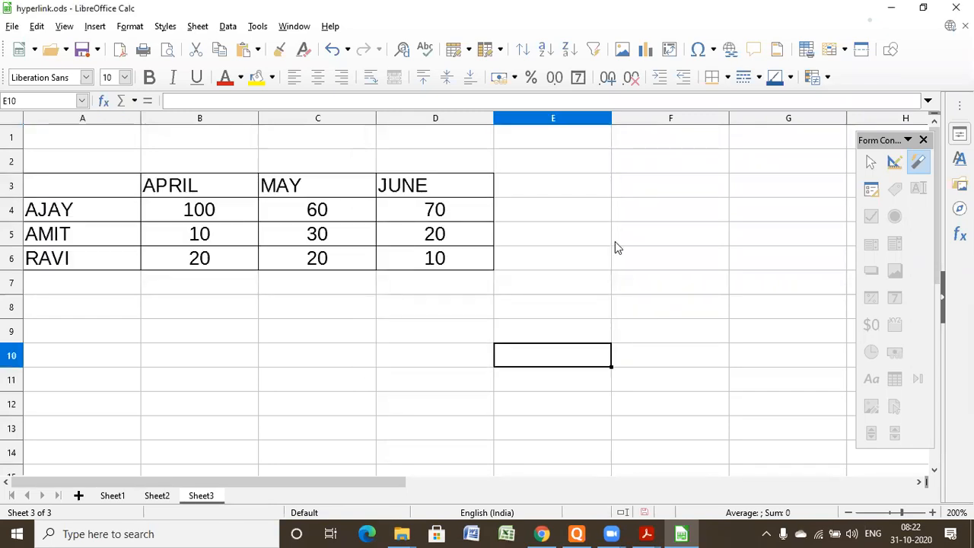
- Restore the hyperlink.ods window from full size and narrow it to about half the screen width
{"action": "left_click", "coordinate": [923, 7]}
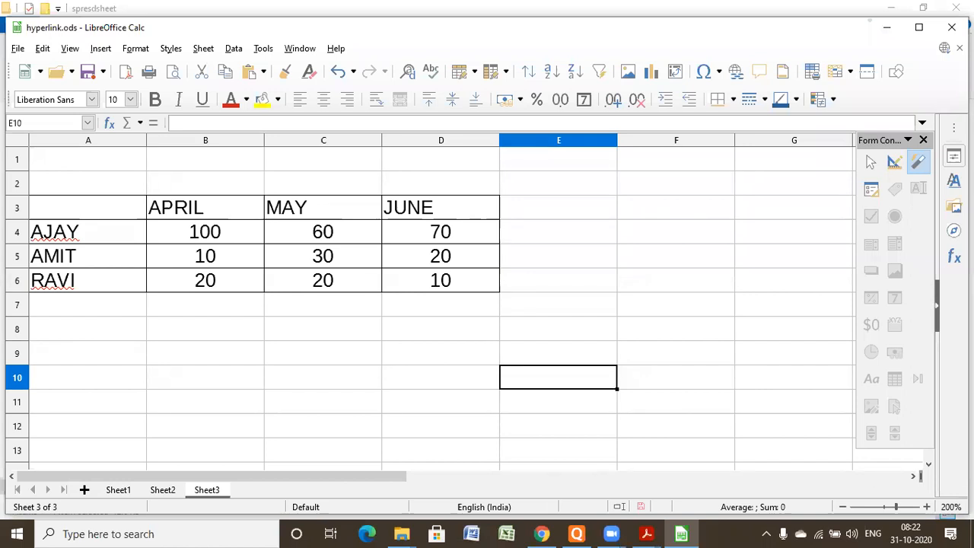
{"action": "left_click_drag", "start_coordinate": [969, 415], "coordinate": [454, 413]}
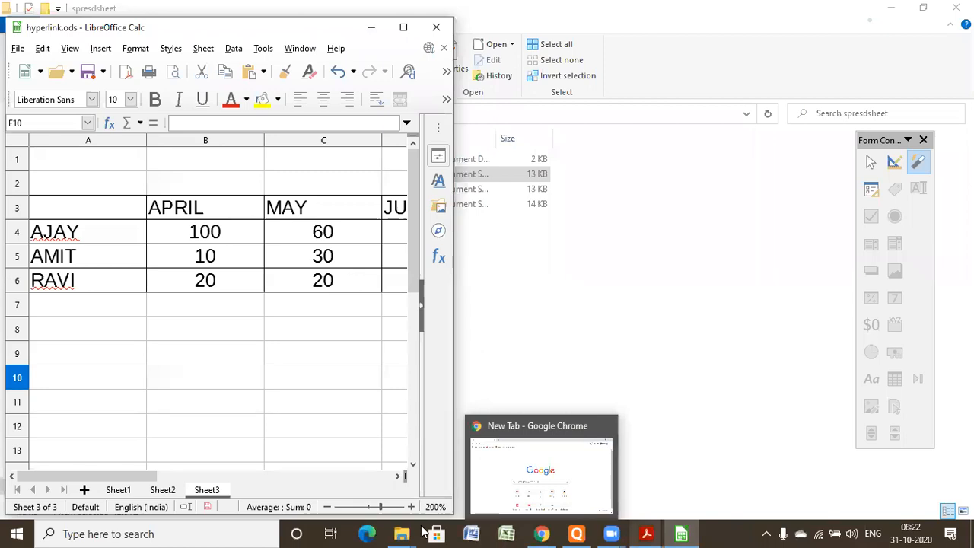
- Switch to the spresdsheet folder in File Explorer and open session 1.ods
{"action": "mouse_move", "coordinate": [402, 532]}
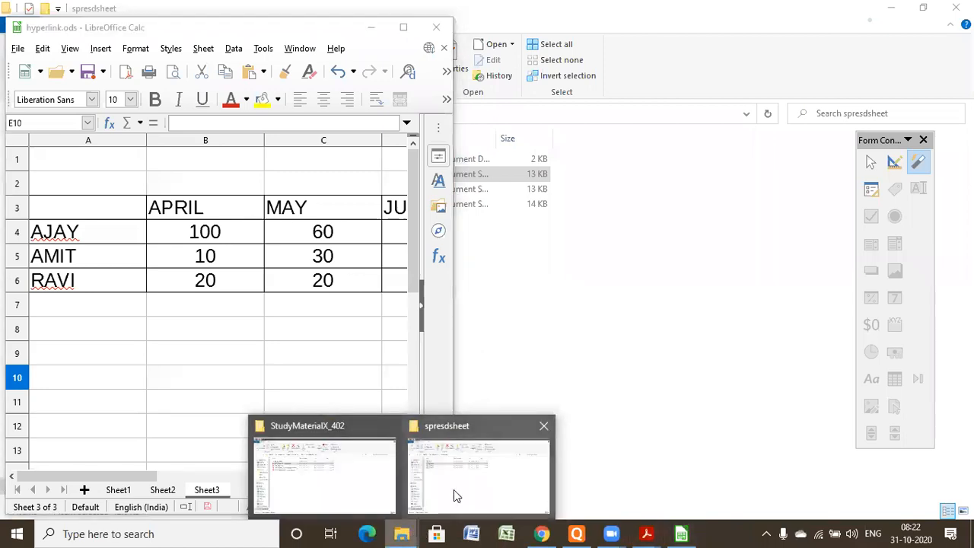
{"action": "left_click", "coordinate": [453, 489]}
{"action": "left_click", "coordinate": [167, 192]}
{"action": "double_click", "coordinate": [168, 192]}
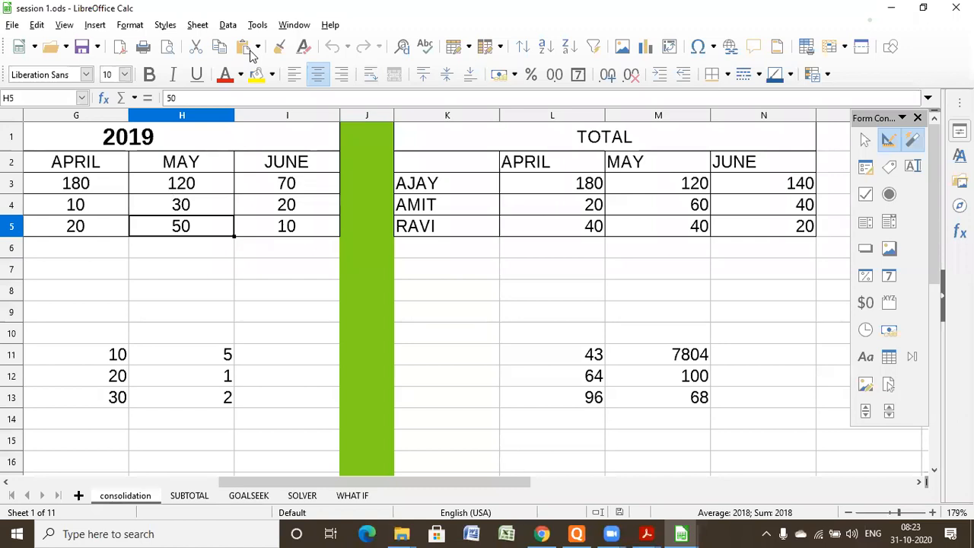
- Restore the session 1.ods and spresdsheet folder windows from full size and minimize the folder window
{"action": "left_click", "coordinate": [926, 7]}
{"action": "left_click", "coordinate": [926, 7]}
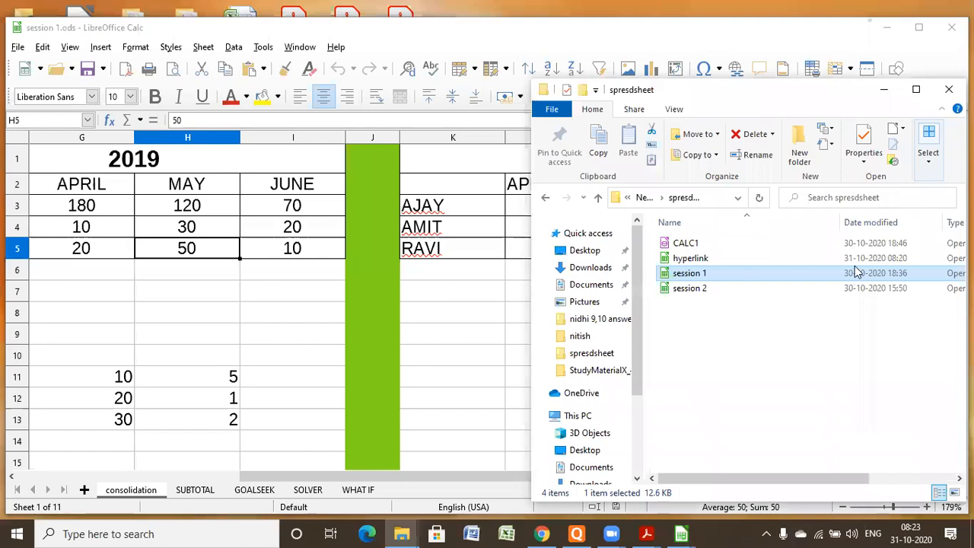
{"action": "left_click", "coordinate": [883, 91]}
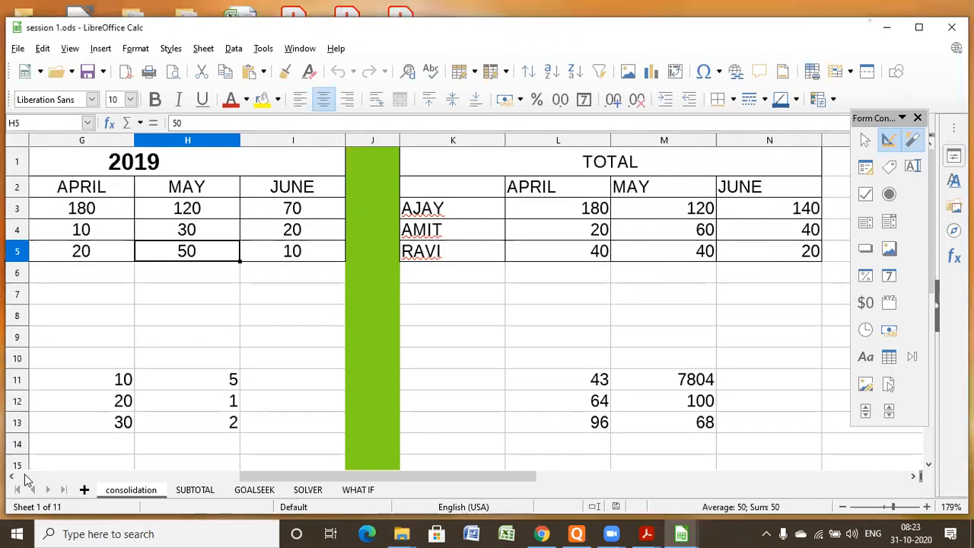
- Bring the 2018 table of session 1.ods into view and place its window side by side with hyperlink.ods
{"action": "left_click", "coordinate": [11, 477]}
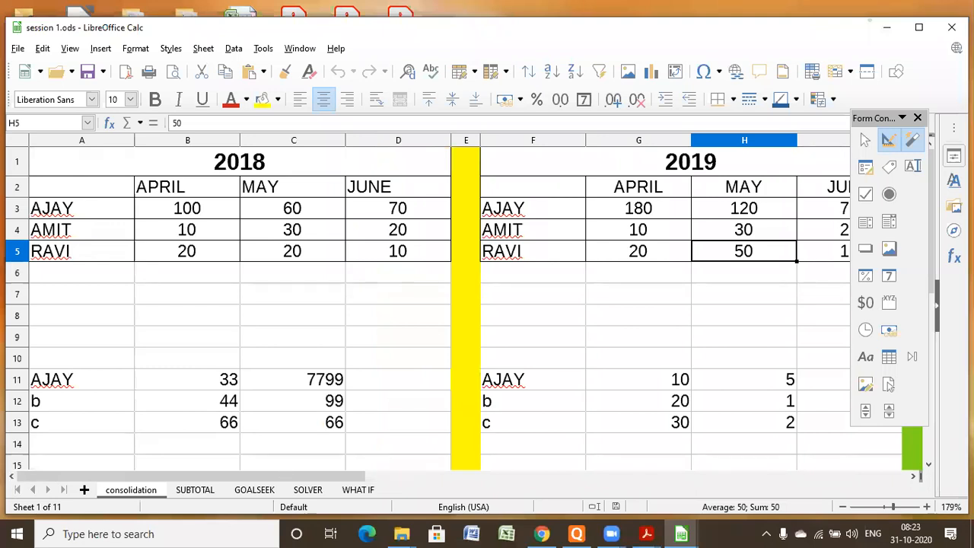
{"action": "key", "text": "super+Left"}
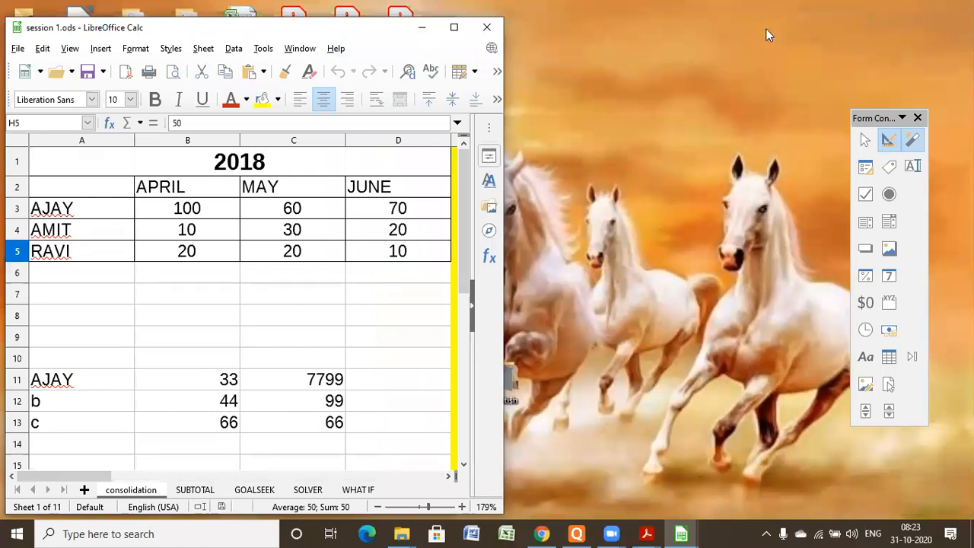
{"action": "key", "text": "super+Right"}
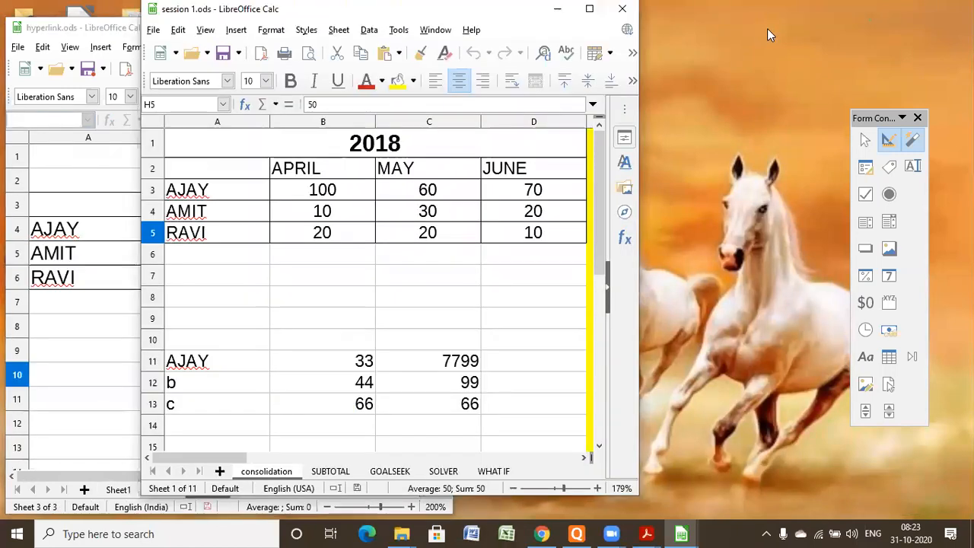
{"action": "key", "text": "super+Right"}
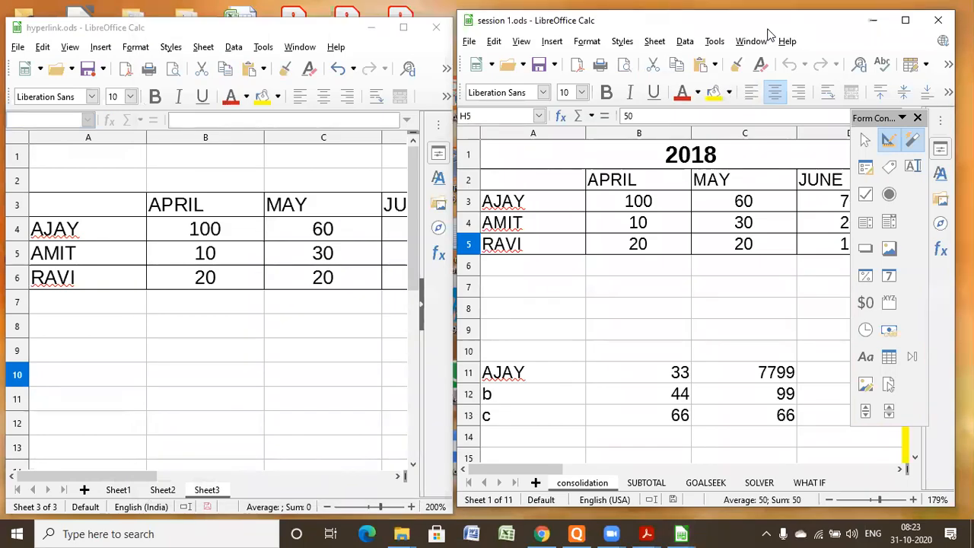
{"action": "left_click", "coordinate": [42, 10]}
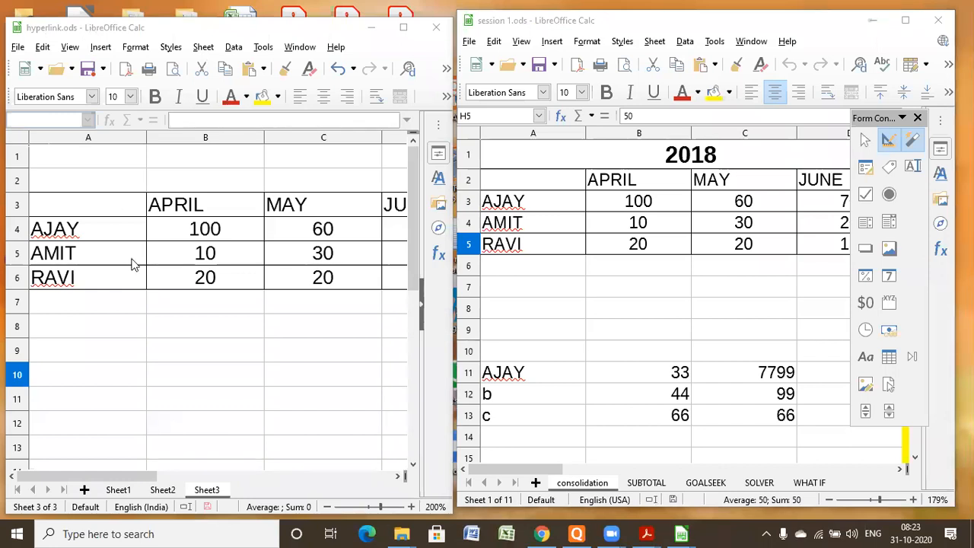
- In the 2018 table of session 1.ods, set the April values in B3 to 120 and B5 to 80
{"action": "left_click", "coordinate": [519, 30]}
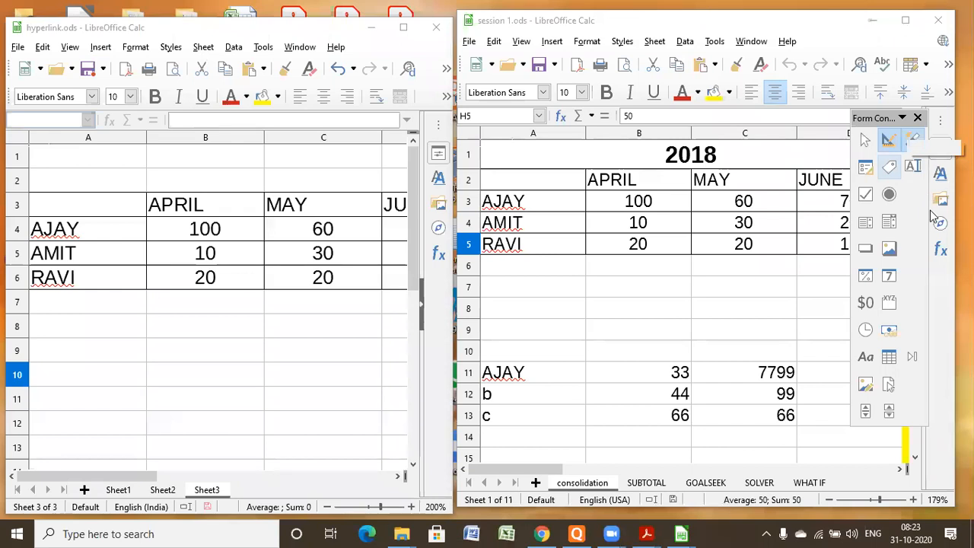
{"action": "left_click", "coordinate": [624, 203]}
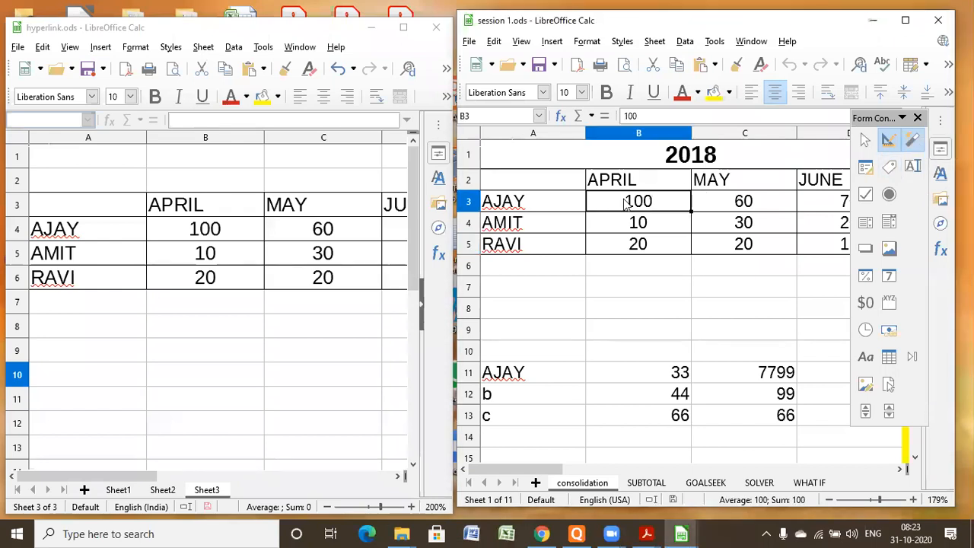
{"action": "type", "text": "120"}
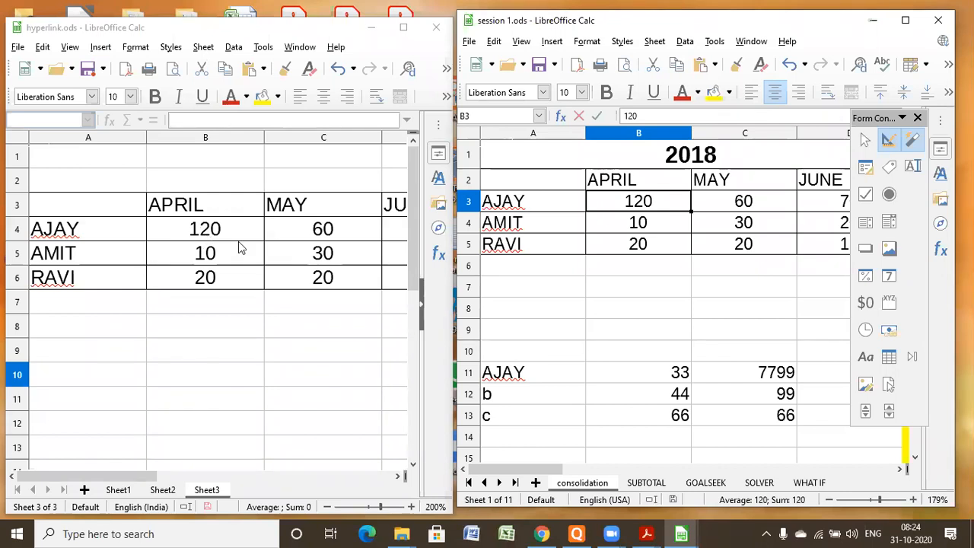
{"action": "left_click", "coordinate": [652, 244]}
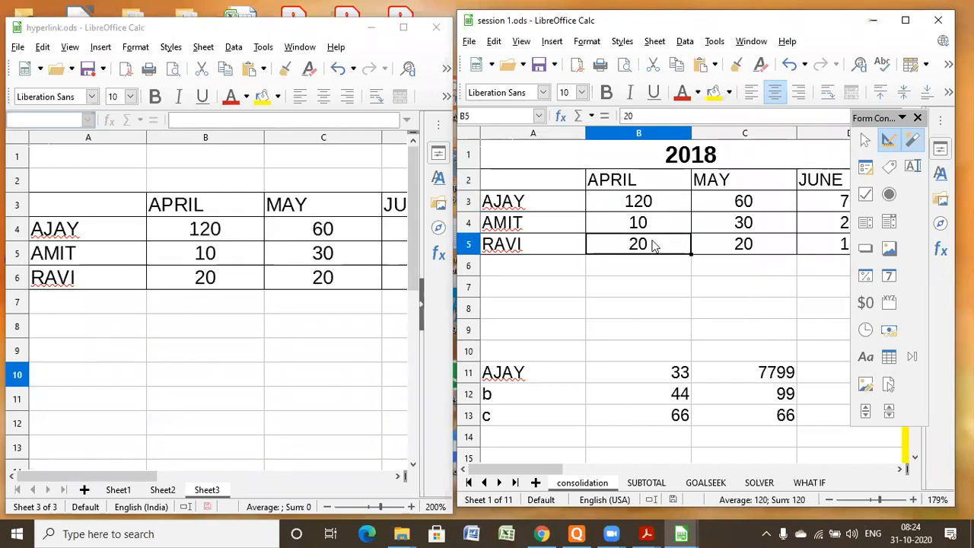
{"action": "type", "text": "80"}
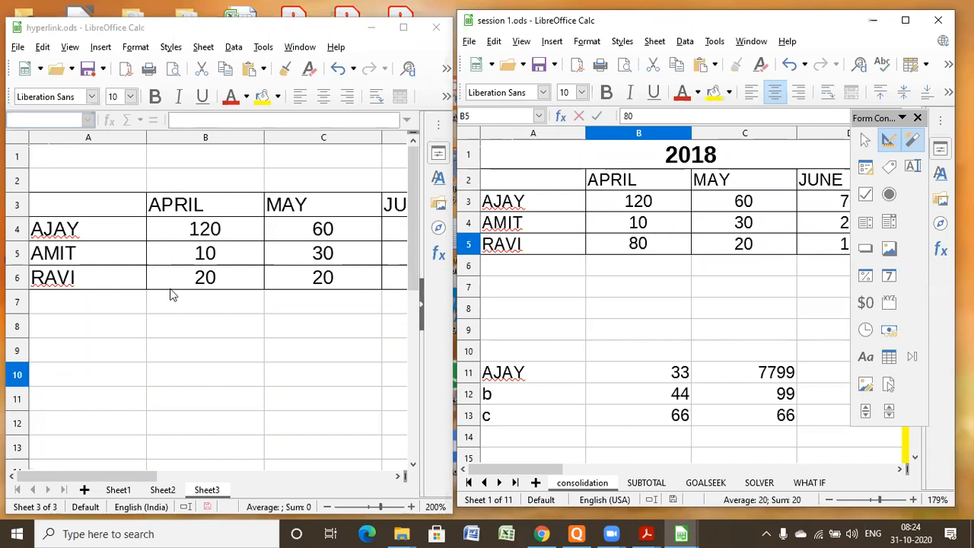
{"action": "left_click", "coordinate": [548, 313]}
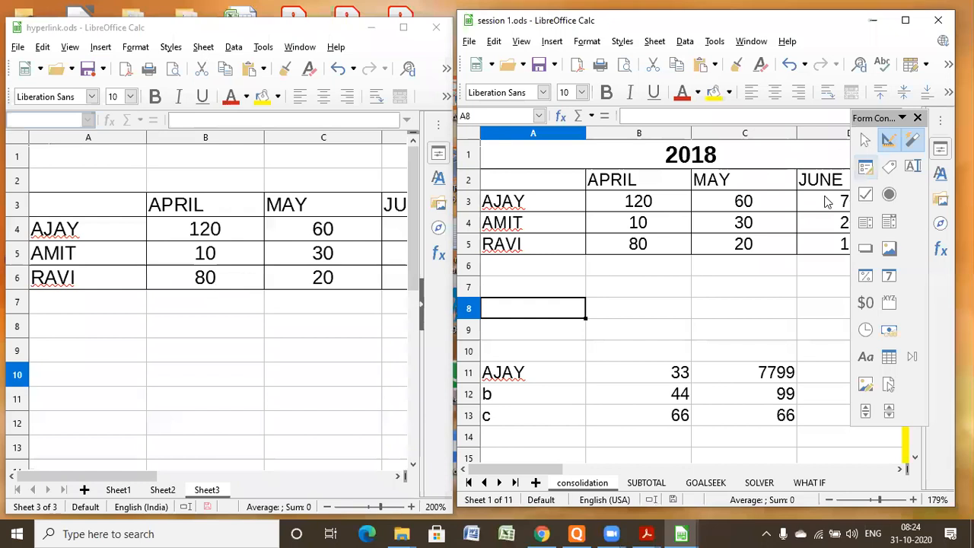
- Set the 2018 May values in C3 to 90 and C5 to 100, saving session 1.ods after each change
{"action": "left_click", "coordinate": [773, 204]}
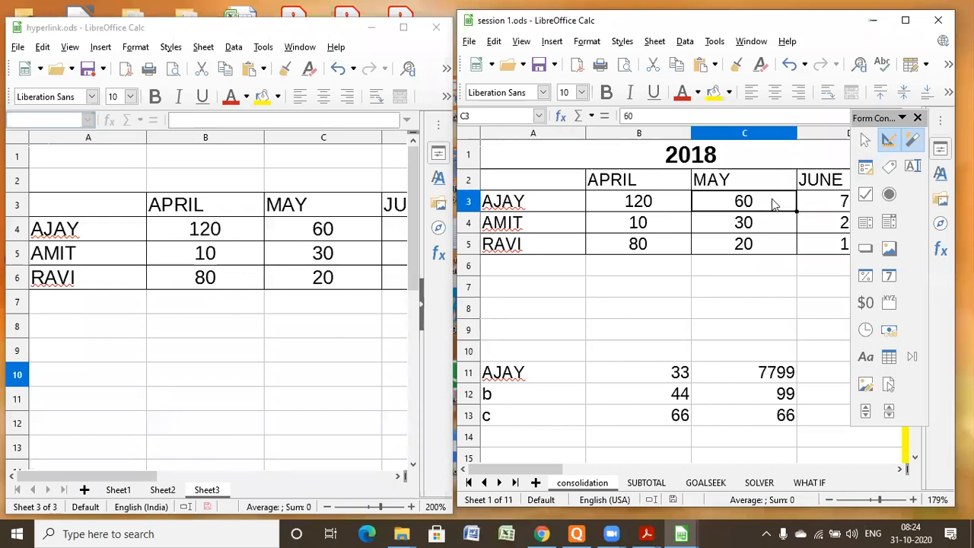
{"action": "double_click", "coordinate": [773, 203]}
{"action": "type", "text": "90"}
{"action": "key", "text": "ctrl+s"}
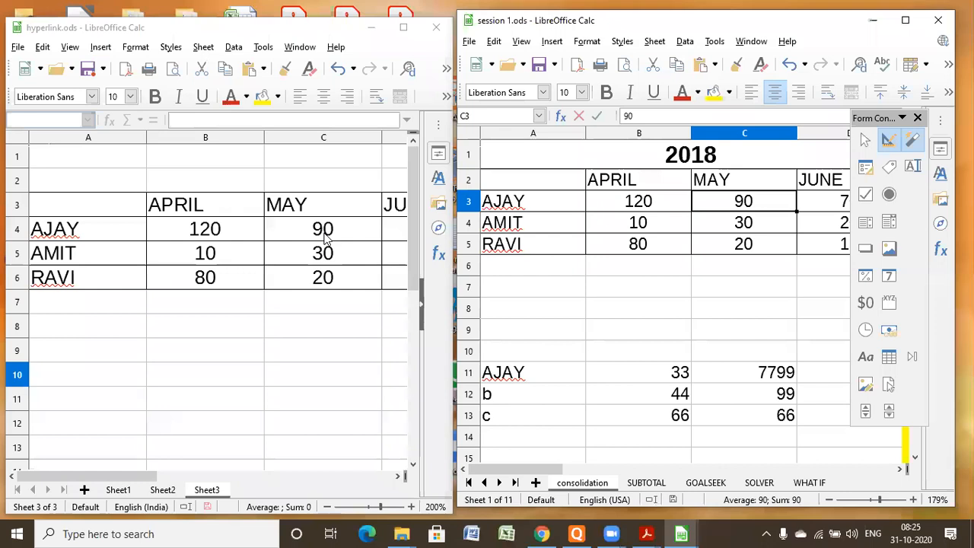
{"action": "left_click", "coordinate": [748, 243]}
{"action": "type", "text": "100"}
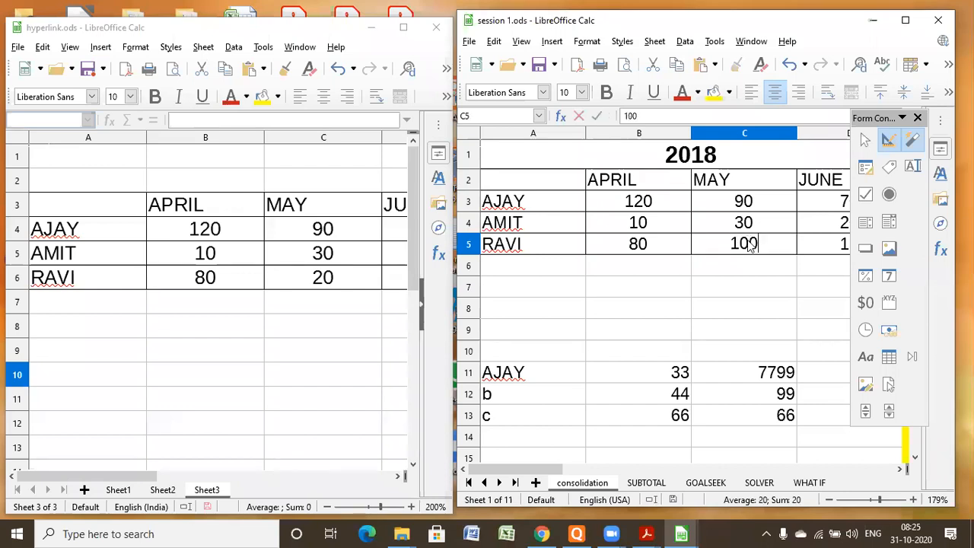
{"action": "key", "text": "ctrl+s"}
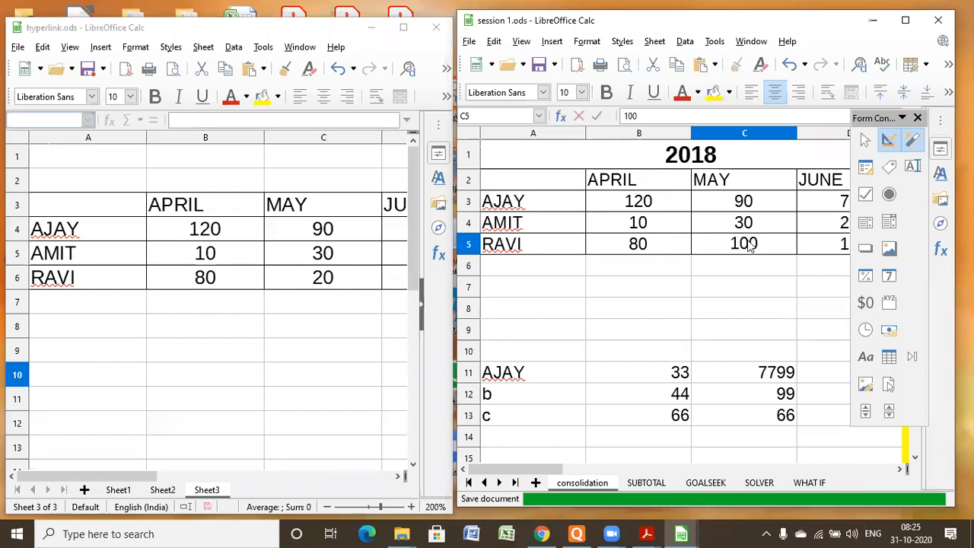